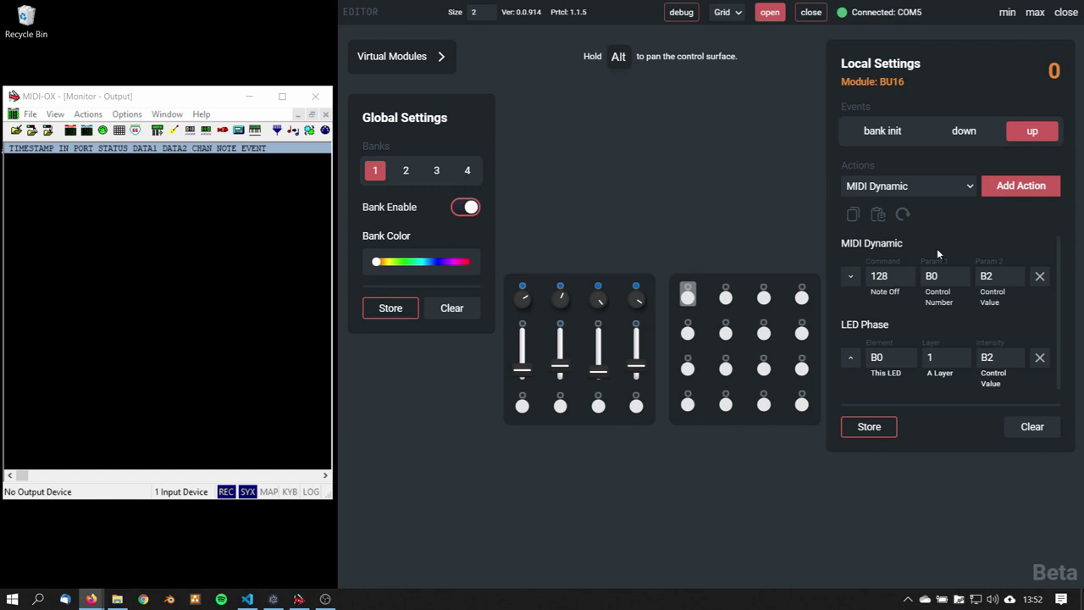
# Review the Command, Param 1 and Param 2 suggestion lists for the up-event MIDI action
pyautogui.click(992, 236)
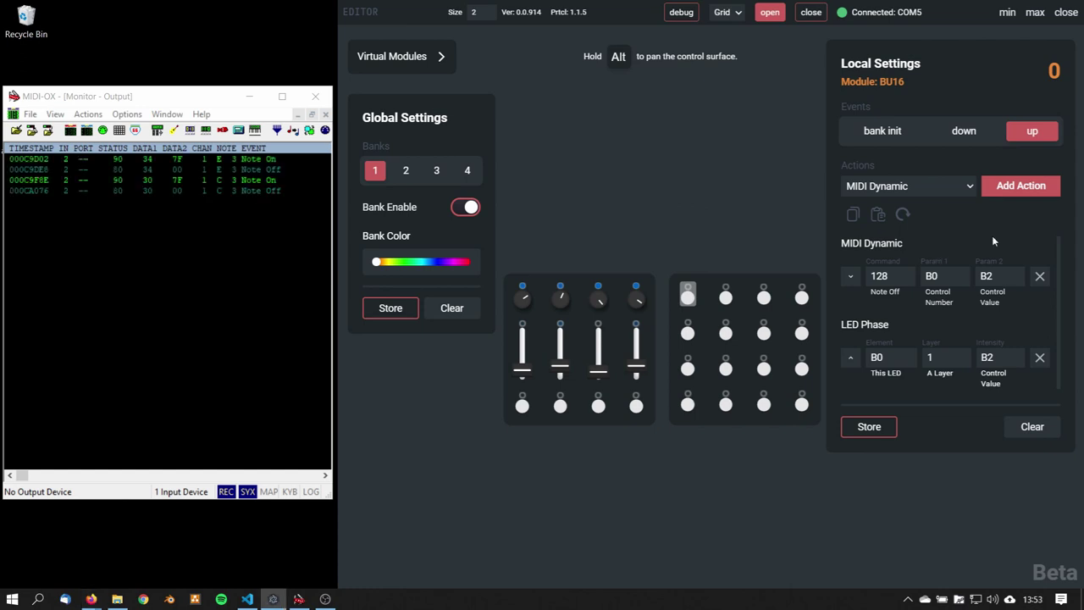
pyautogui.click(894, 273)
pyautogui.click(946, 275)
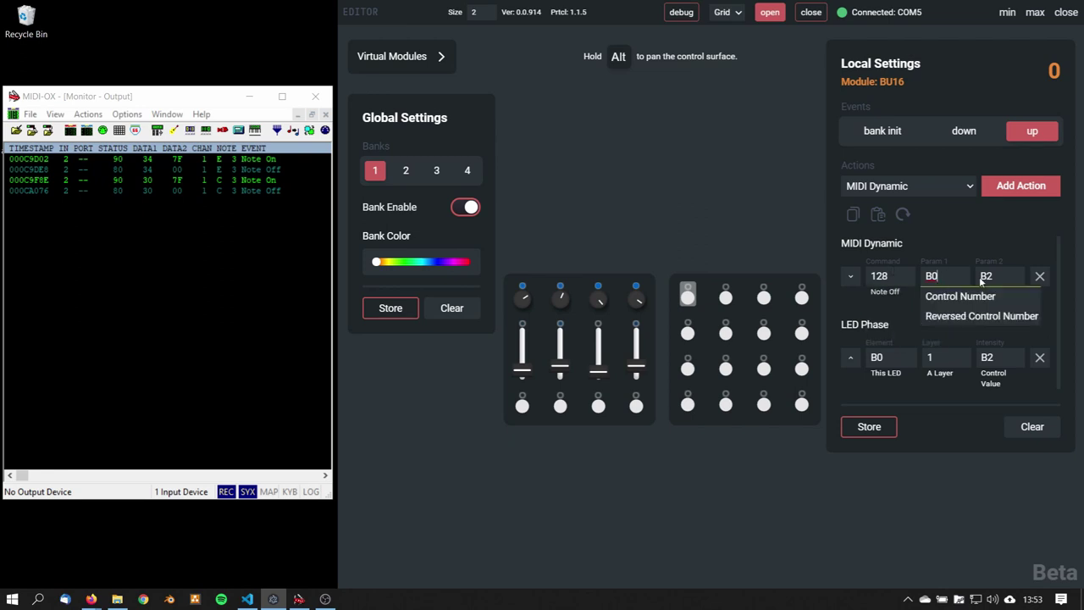
pyautogui.click(1013, 275)
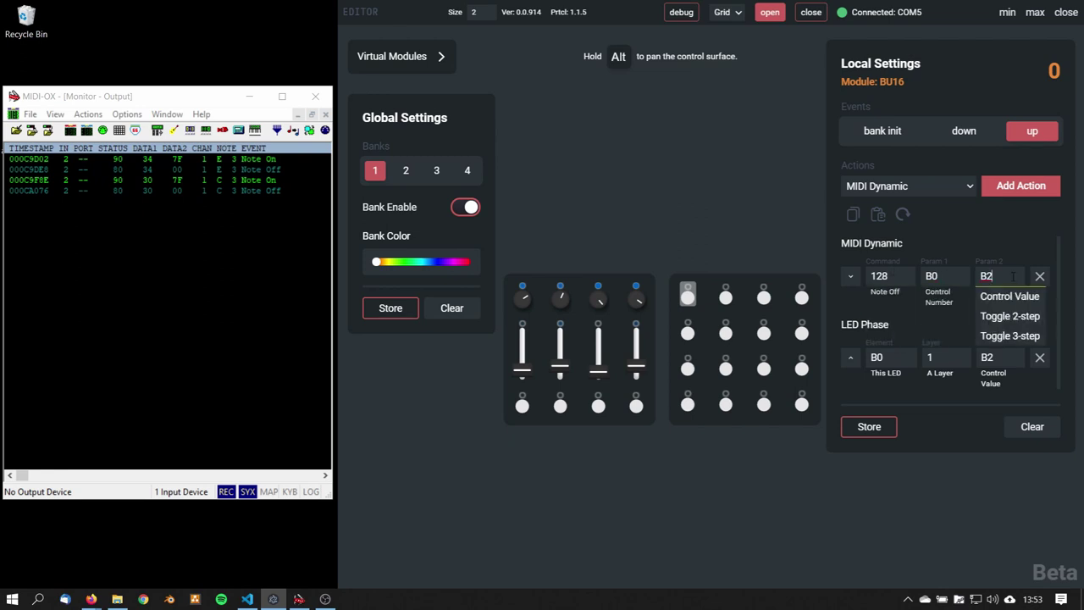
pyautogui.click(900, 276)
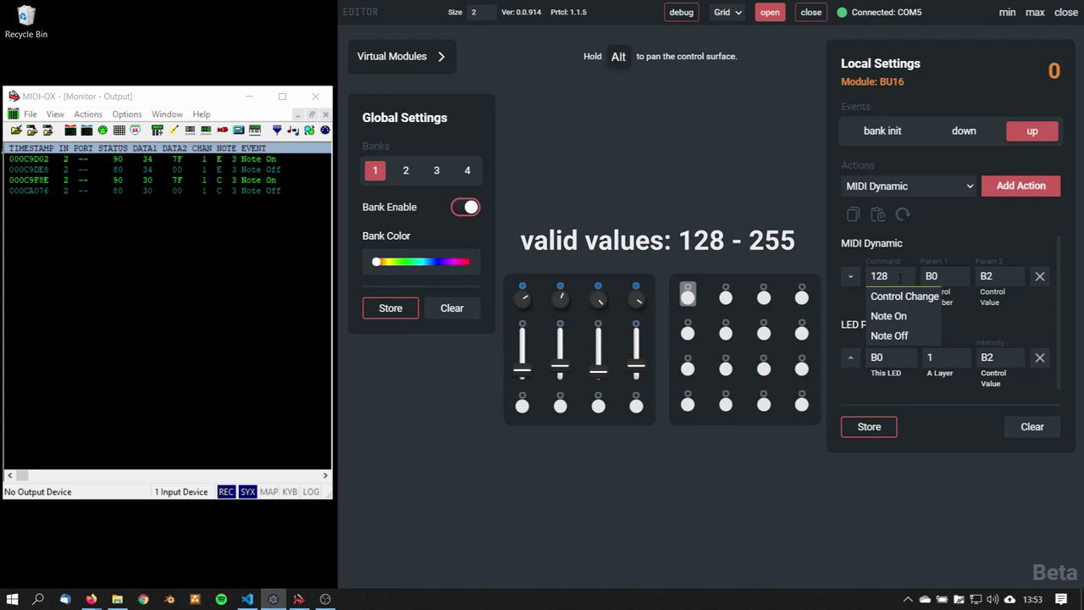
pyautogui.click(907, 249)
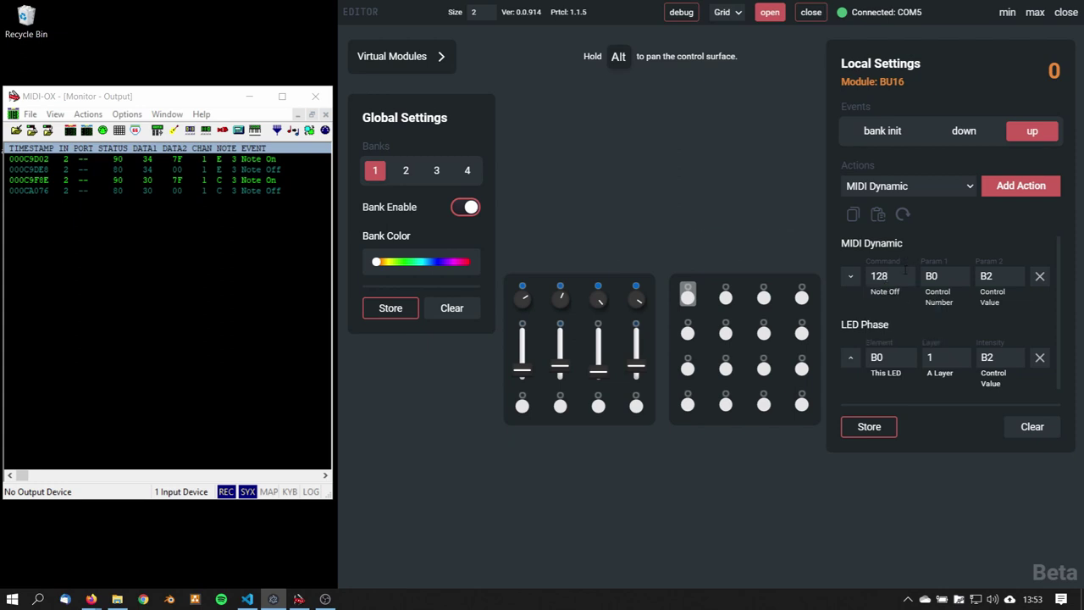
pyautogui.click(905, 269)
# Try Command values 012123, 0xbA, 128 and 255 in turn, leaving the field empty
pyautogui.press('BackSpace')
pyautogui.press('BackSpace')
pyautogui.press('BackSpace')
pyautogui.write('012123')
pyautogui.press('BackSpace')
pyautogui.press('BackSpace')
pyautogui.press('BackSpace')
pyautogui.press('BackSpace')
pyautogui.press('BackSpace')
pyautogui.press('BackSpace')
pyautogui.write('0xbA')
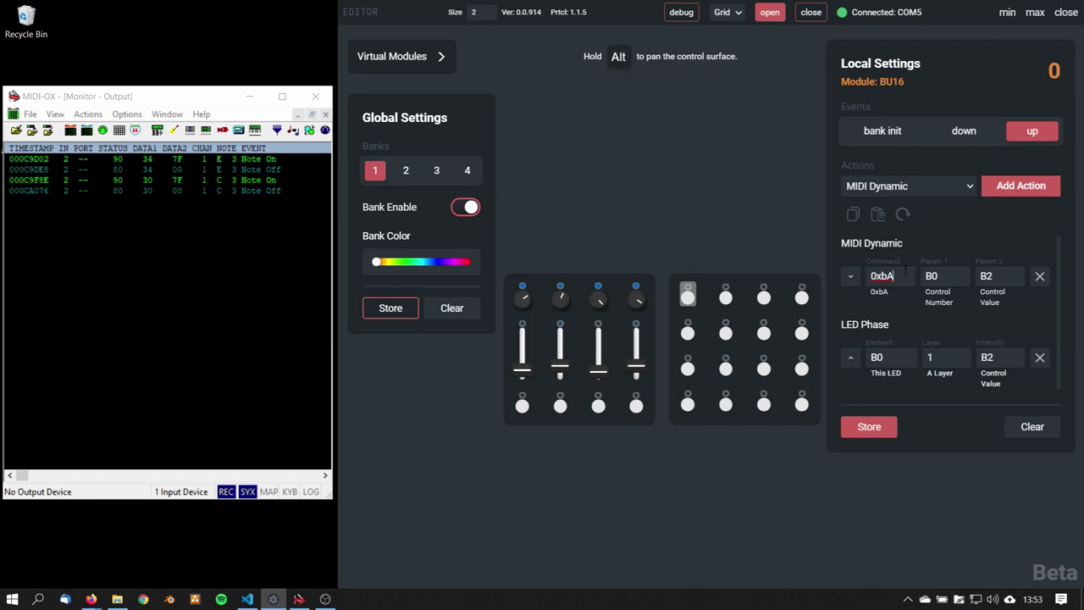
pyautogui.press('BackSpace')
pyautogui.press('BackSpace')
pyautogui.press('BackSpace')
pyautogui.press('BackSpace')
pyautogui.write('128')
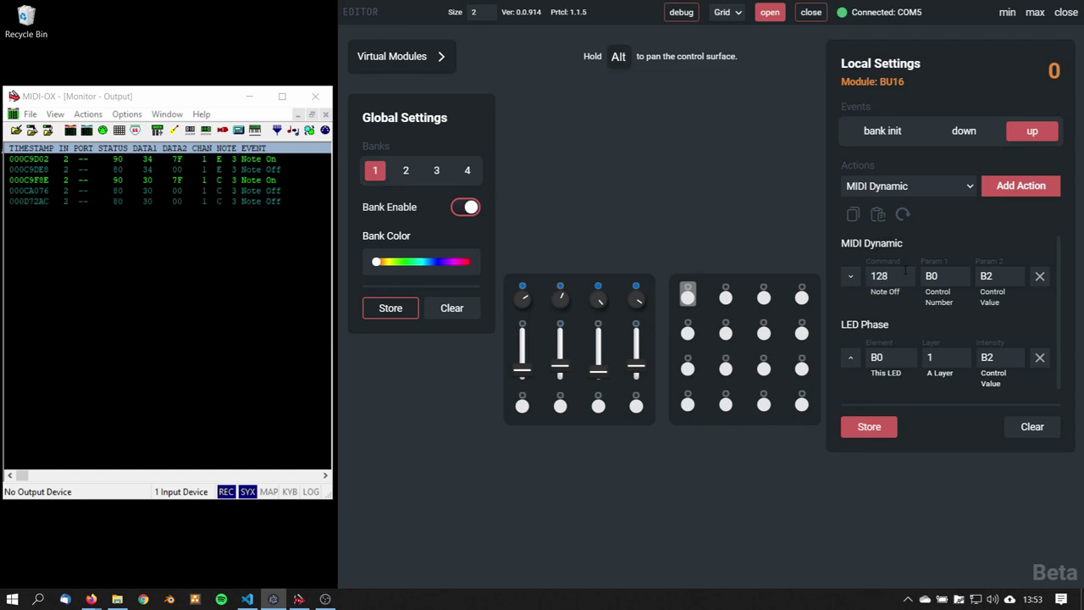
pyautogui.press('BackSpace')
pyautogui.press('BackSpace')
pyautogui.press('BackSpace')
pyautogui.write('255')
pyautogui.press('BackSpace')
pyautogui.press('BackSpace')
pyautogui.press('BackSpace')
# Set the up-event Command to 176 Control Change
pyautogui.click(905, 271)
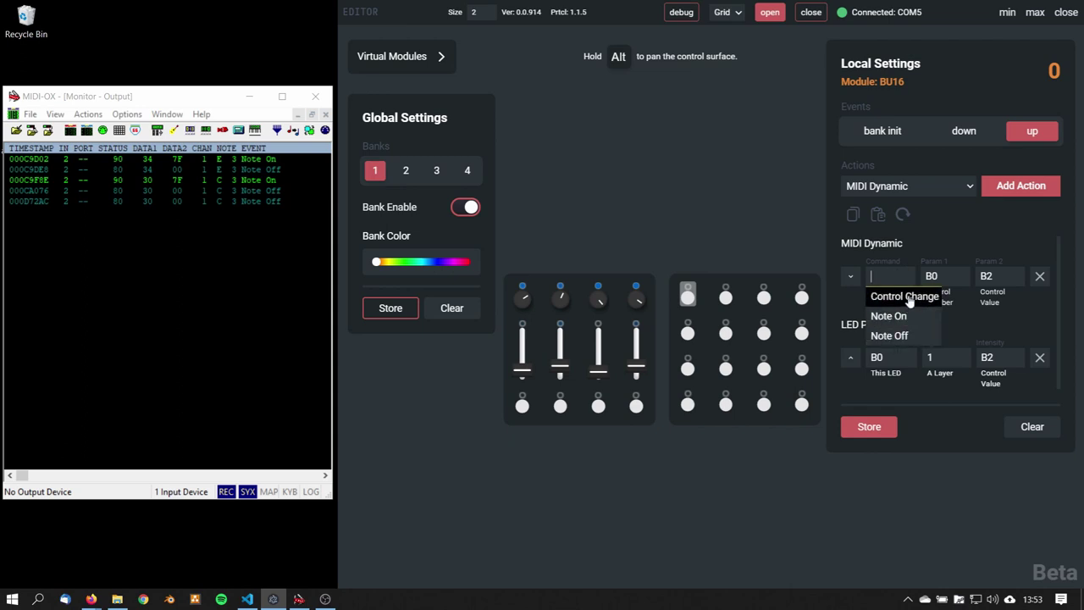
pyautogui.click(911, 295)
pyautogui.click(903, 276)
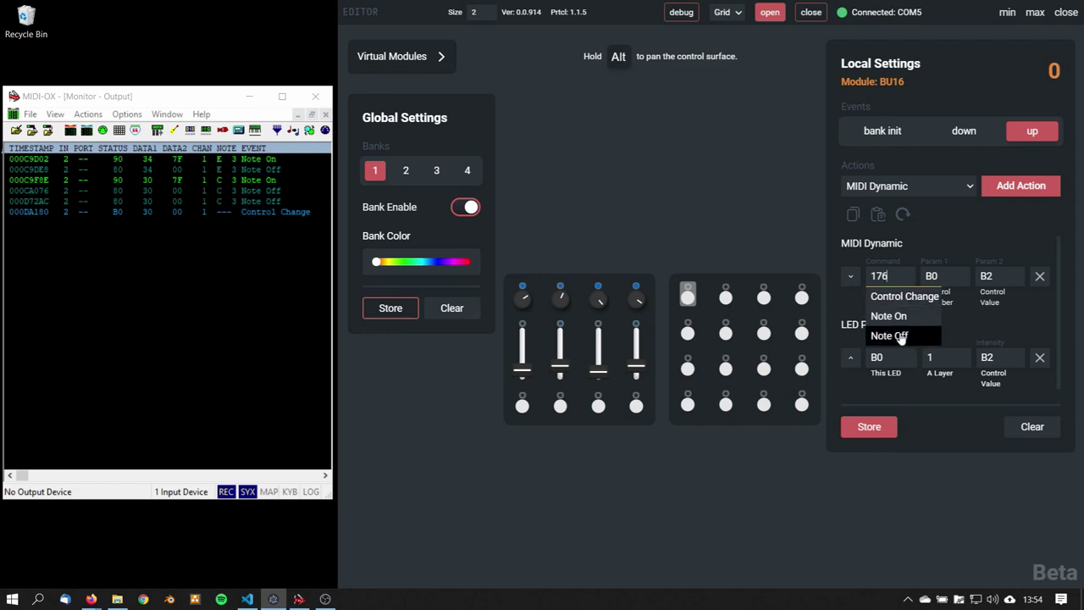
pyautogui.click(908, 296)
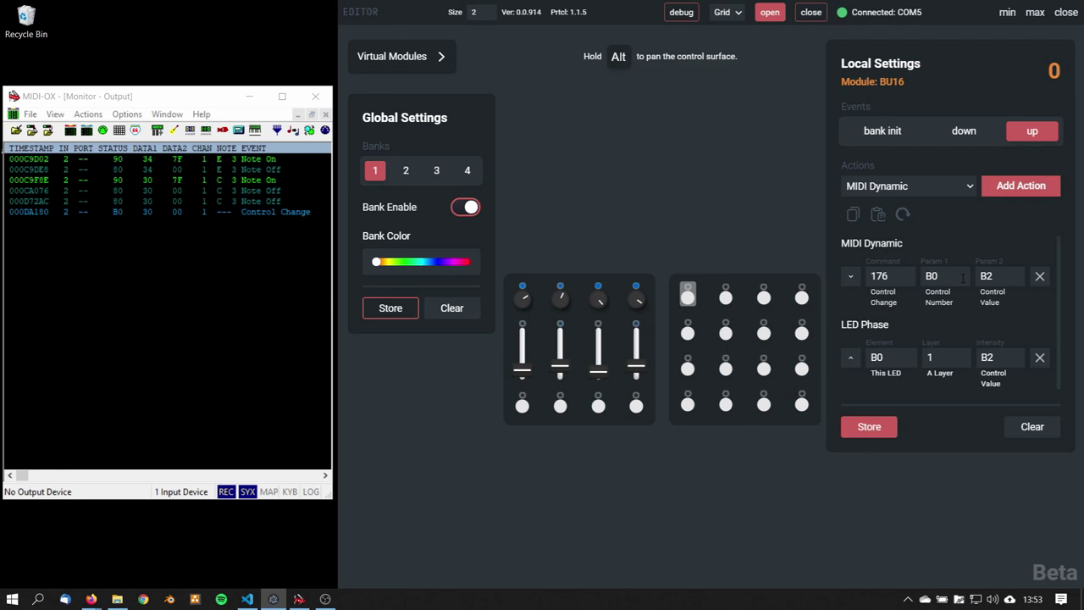
# Look over the Param 1 options list
pyautogui.click(963, 278)
pyautogui.click(963, 278)
pyautogui.click(963, 278)
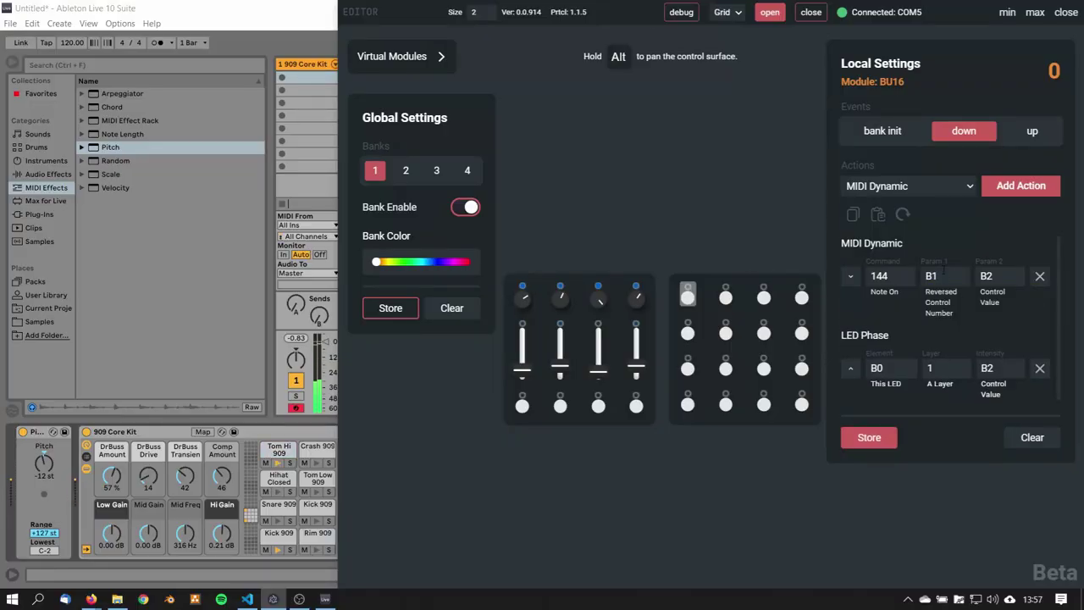
# Try Param 1 as Control Number, keep LED layer A, then switch Param 1 to Reversed Control Number
pyautogui.click(950, 309)
pyautogui.click(950, 297)
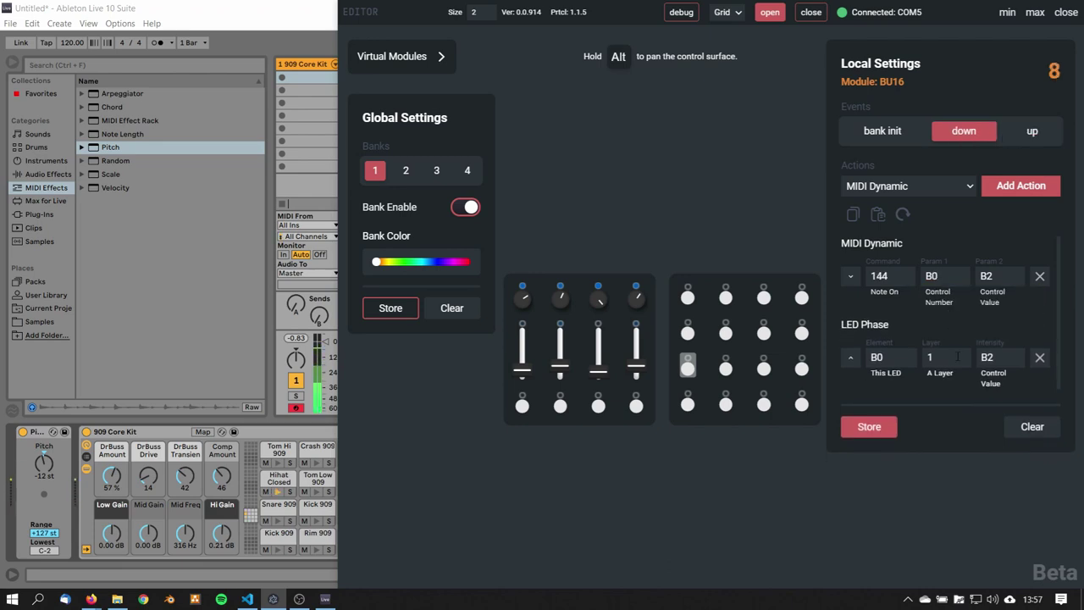
pyautogui.click(957, 355)
pyautogui.click(955, 339)
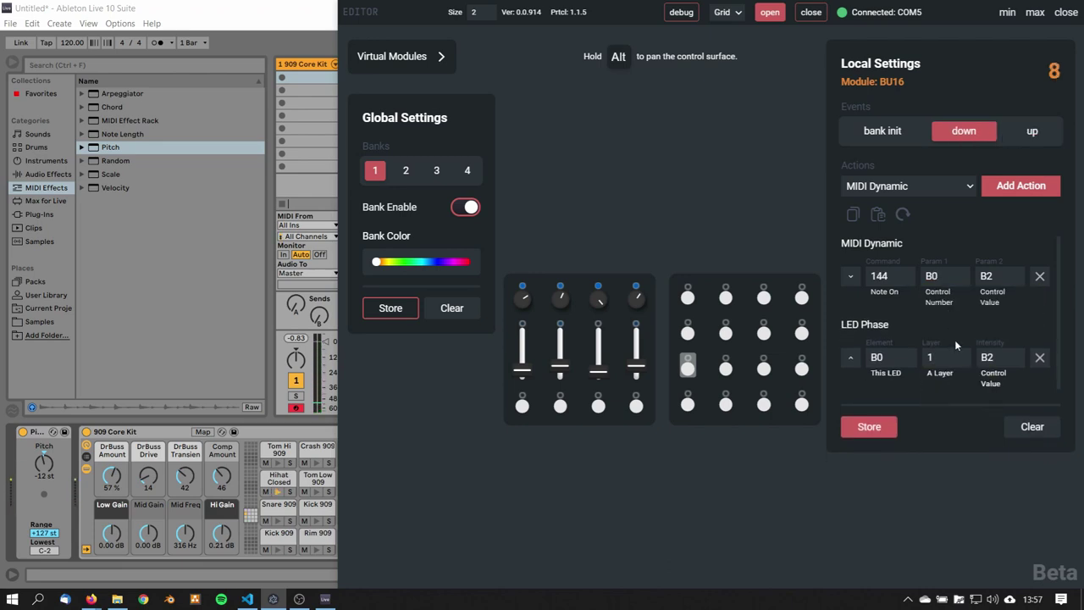
pyautogui.click(957, 275)
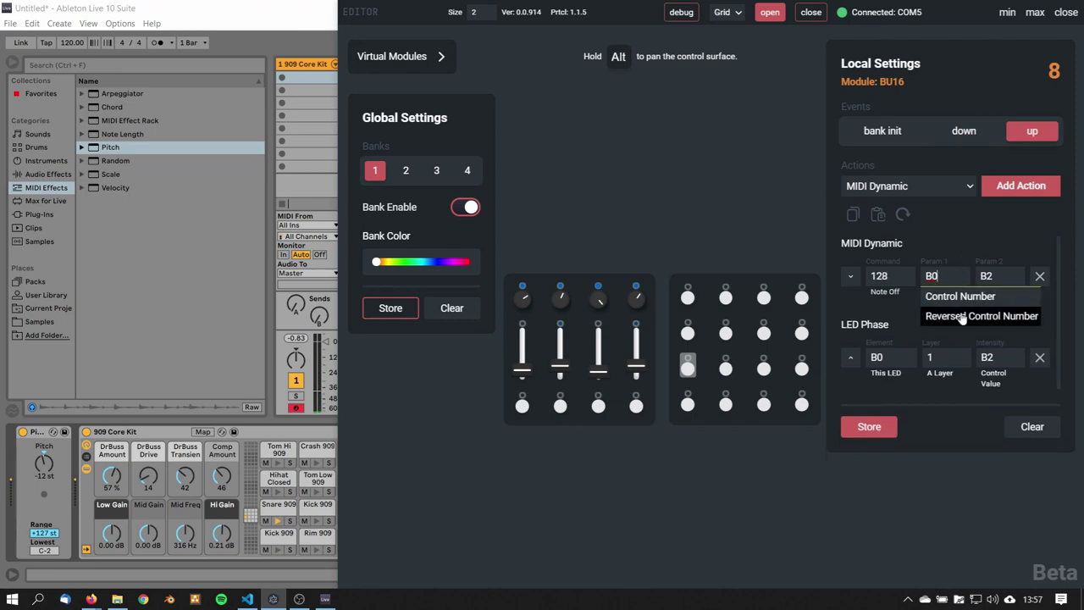
pyautogui.click(960, 315)
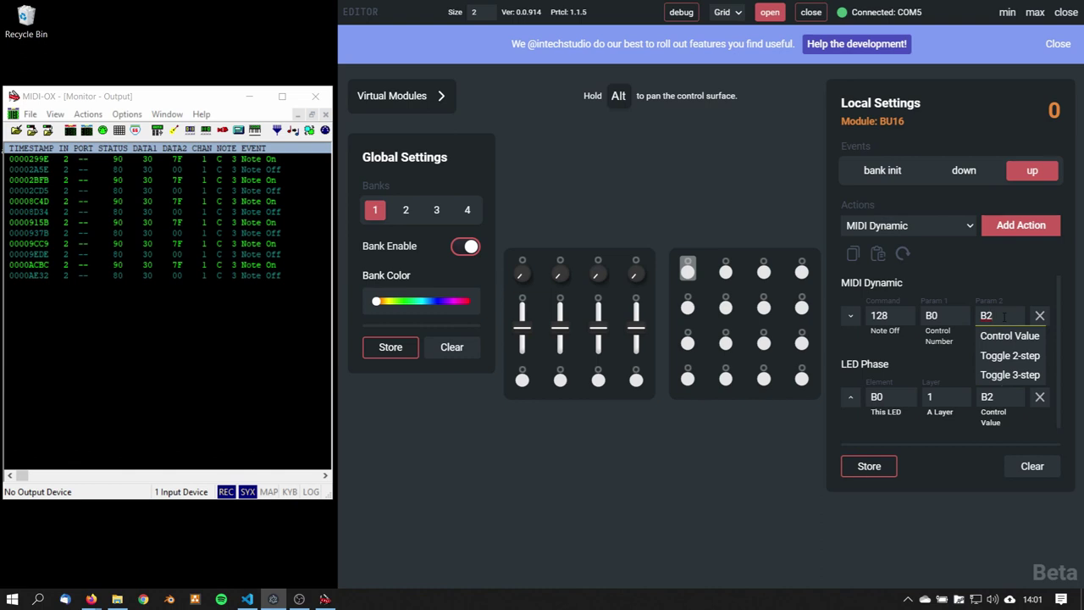
# Close the development banner and inspect the Param 2 options, leaving Param 2 at B2
pyautogui.press('Return')
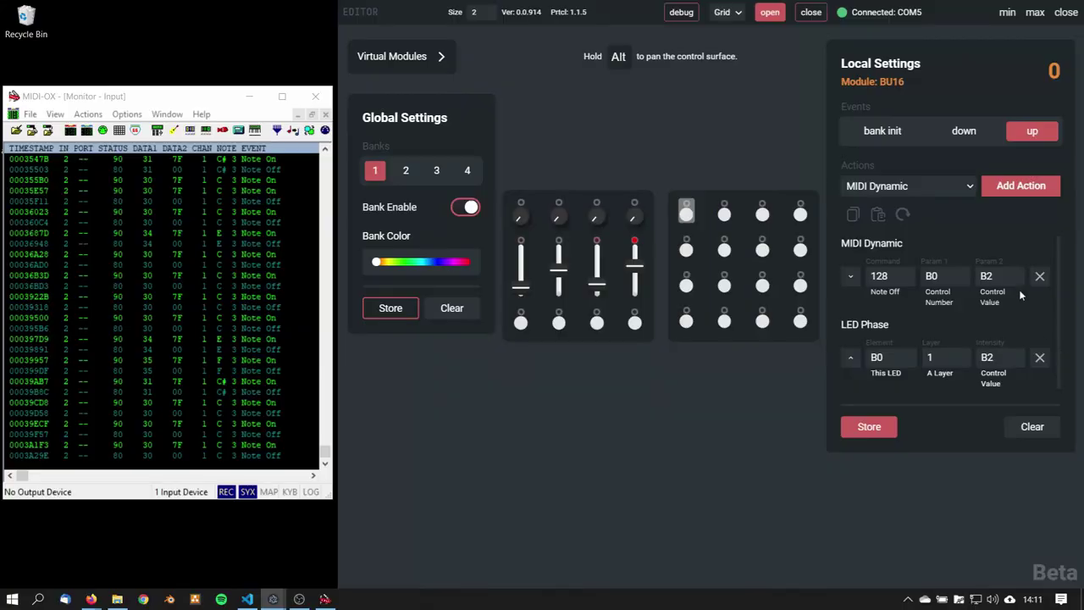
pyautogui.click(1014, 279)
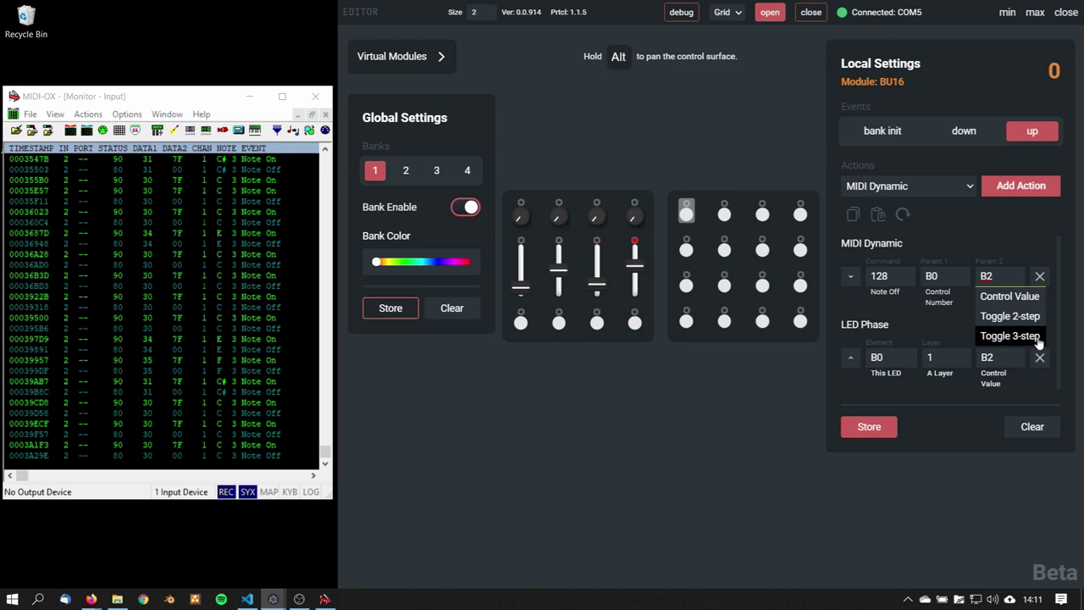
pyautogui.click(1018, 242)
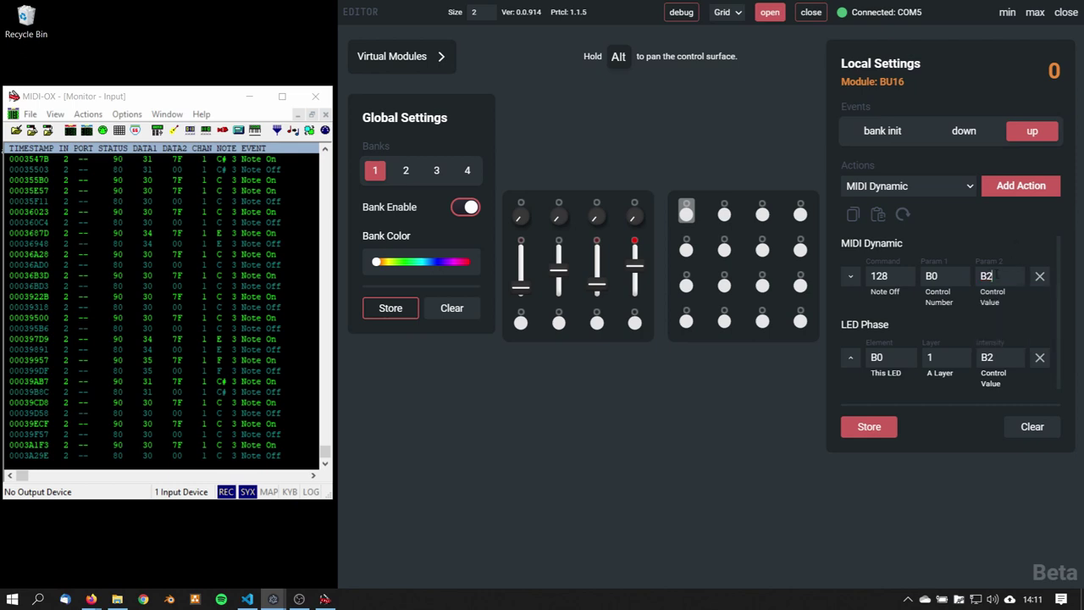
pyautogui.click(996, 275)
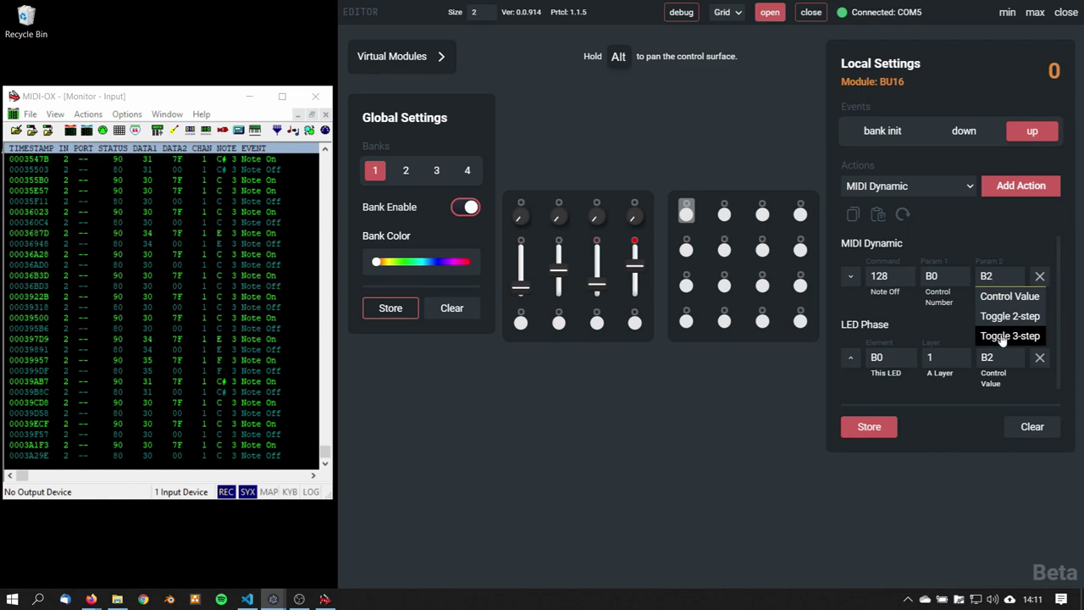
# Delete the up event's MIDI Dynamic and LED Phase actions and set the down event to Control Change
pyautogui.click(1041, 276)
pyautogui.click(1040, 277)
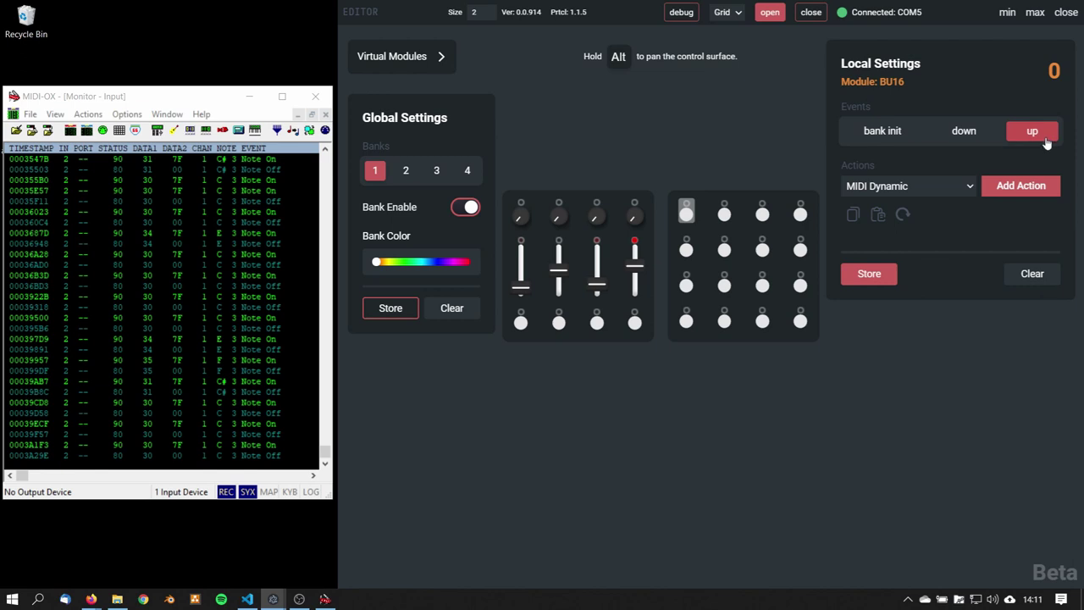
pyautogui.click(974, 134)
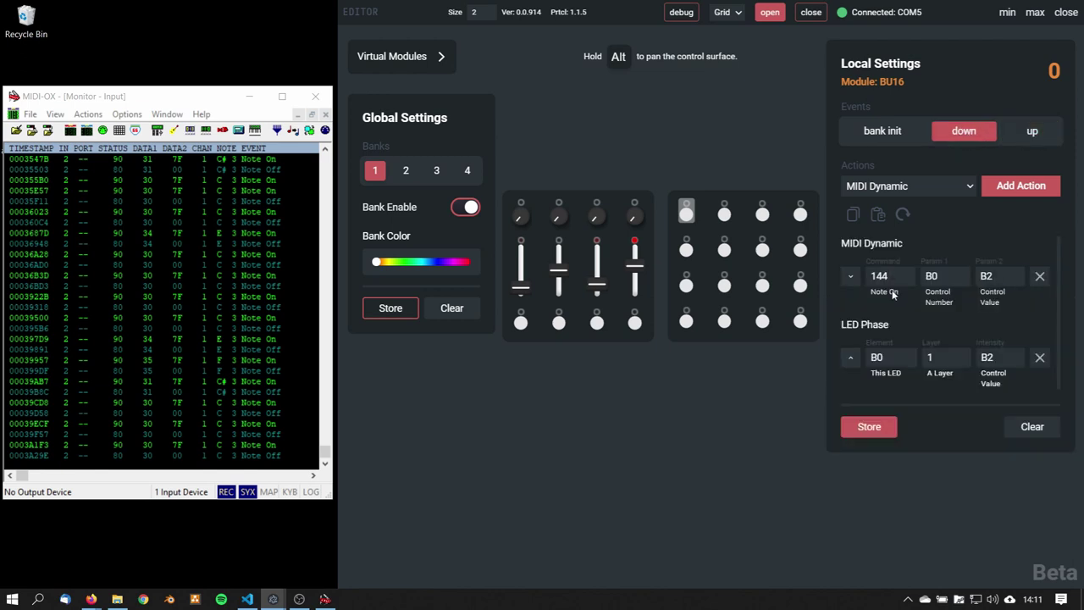
pyautogui.click(881, 276)
pyautogui.click(896, 296)
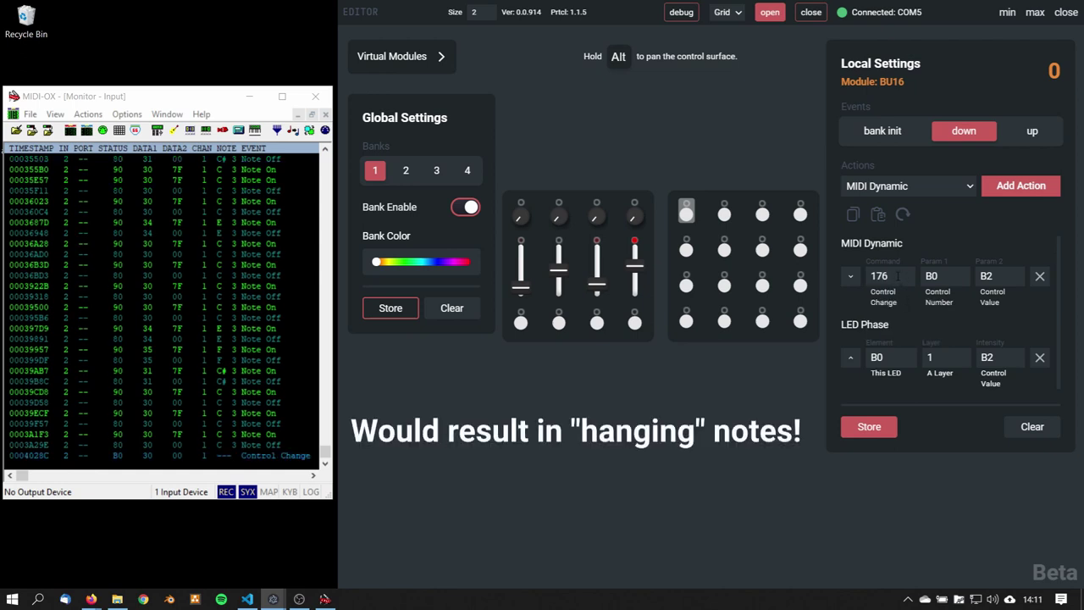
# Set the down event's Param 2 and LED intensity to Toggle 3-step
pyautogui.click(1033, 136)
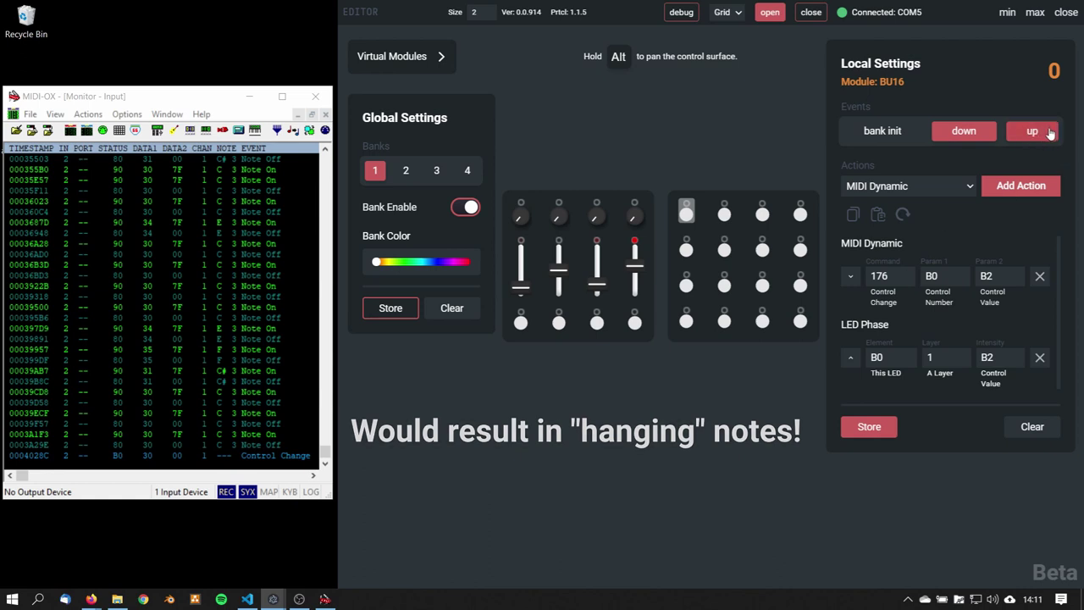
pyautogui.click(1035, 133)
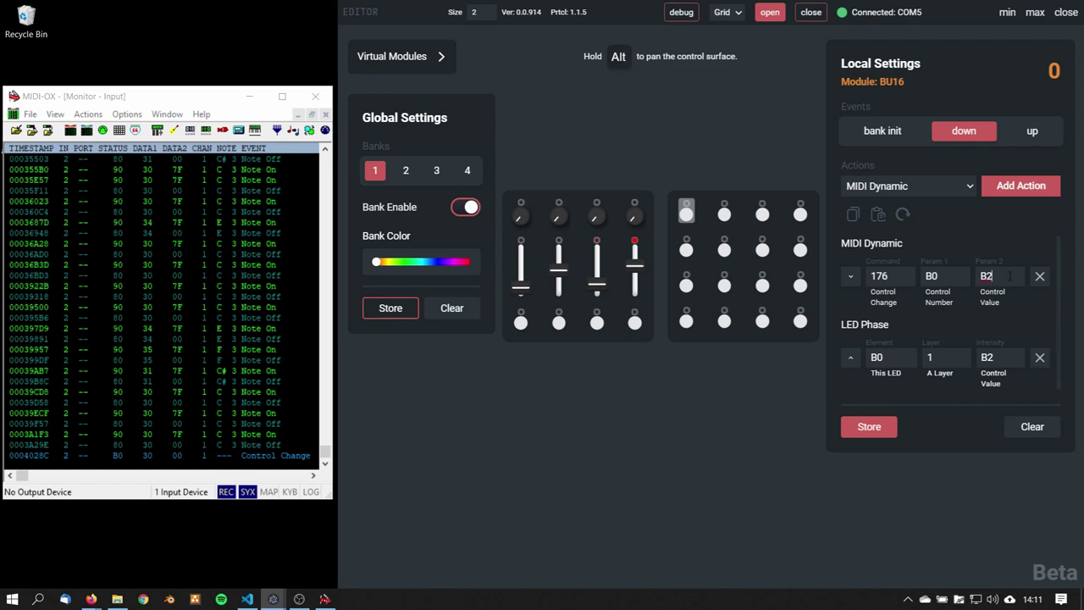
pyautogui.click(1010, 276)
pyautogui.click(1010, 336)
pyautogui.click(1007, 360)
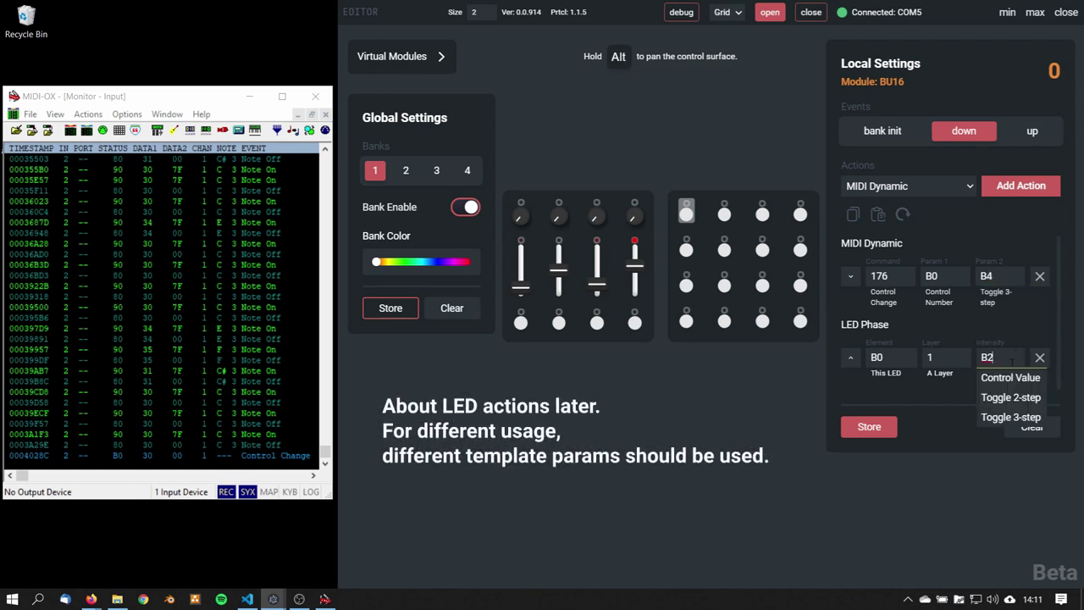
pyautogui.click(1012, 418)
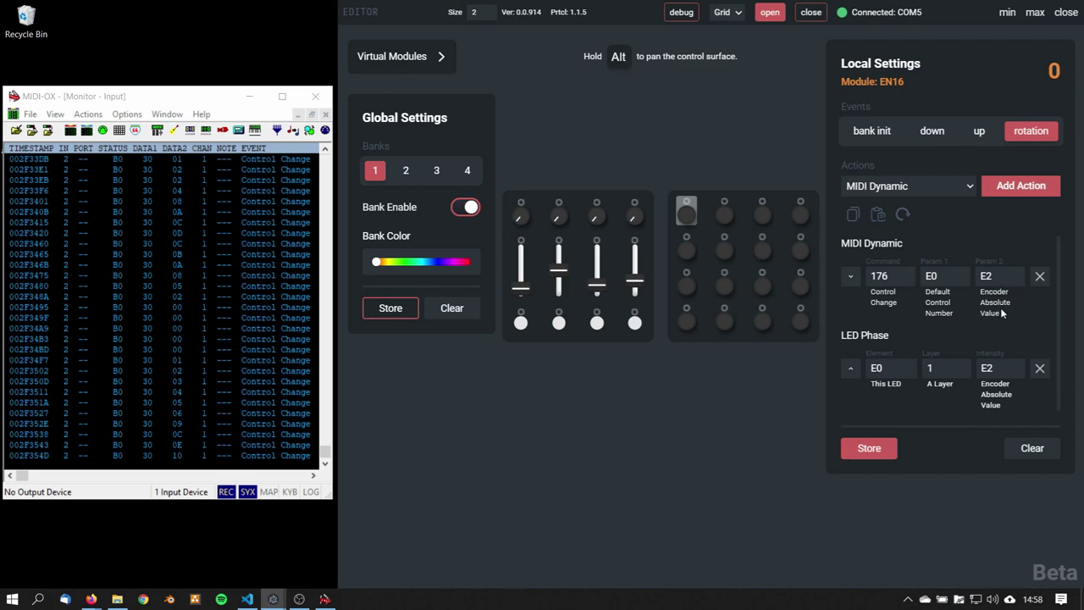
# Clear the MIDI-OX log and set the encoder's Param 2 to Encoder Relative Change (E5)
pyautogui.click(88, 113)
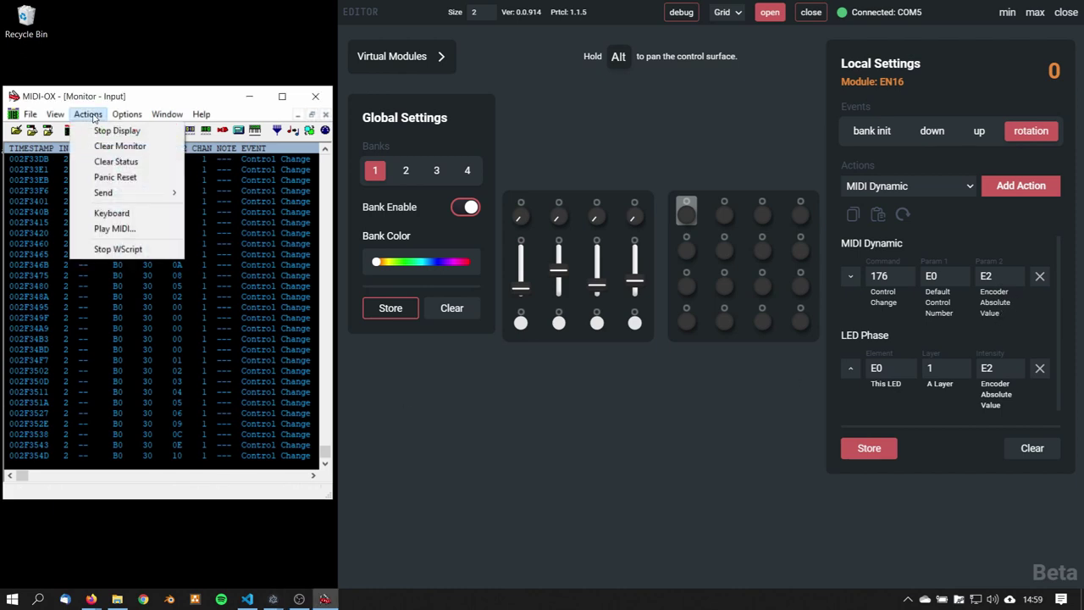
pyautogui.click(100, 145)
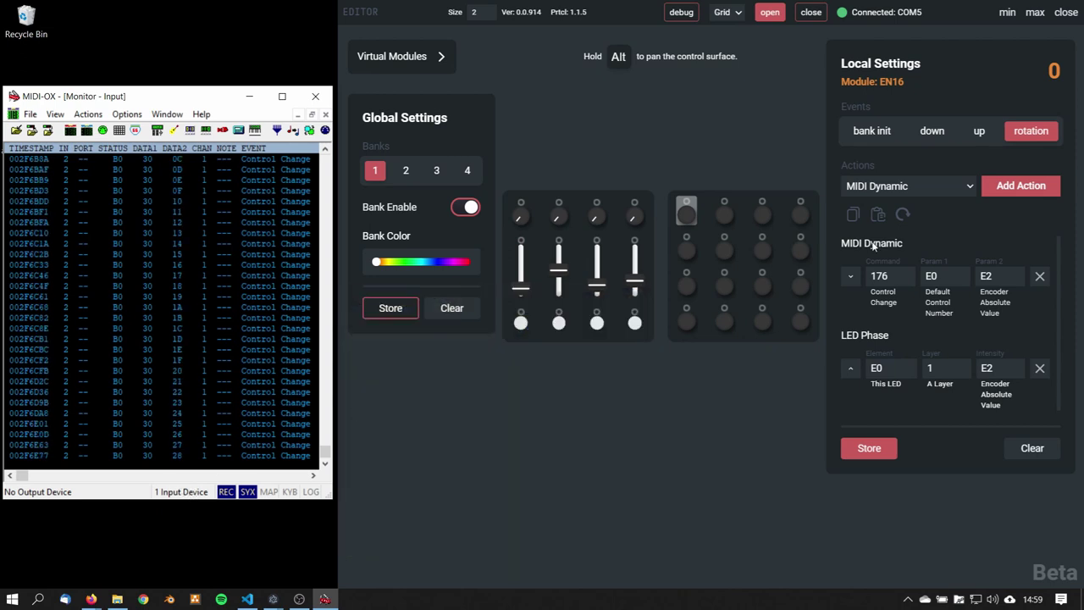
pyautogui.click(1002, 276)
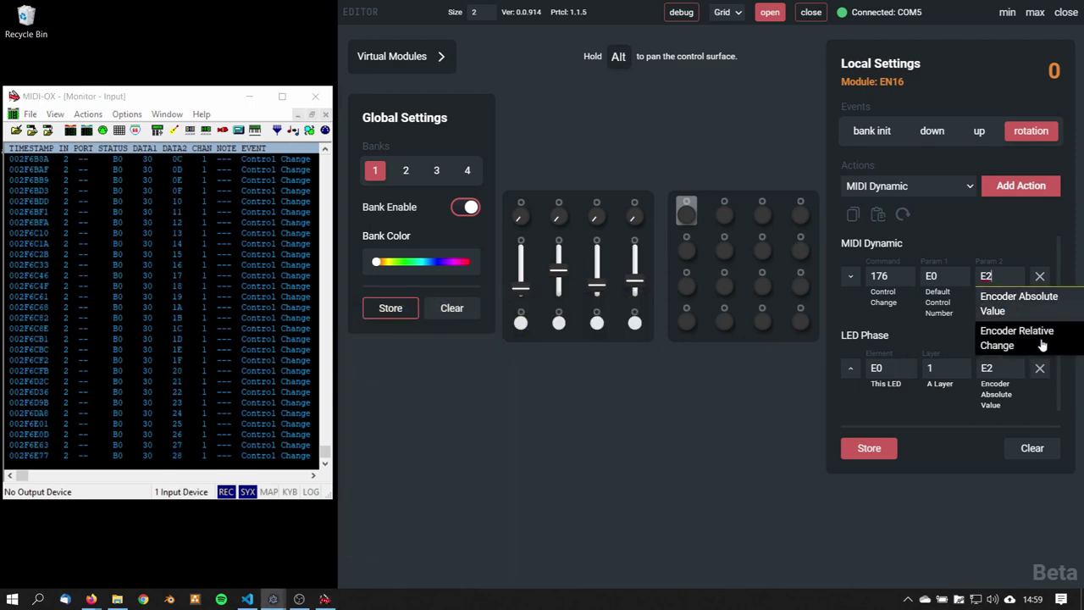
pyautogui.click(1036, 343)
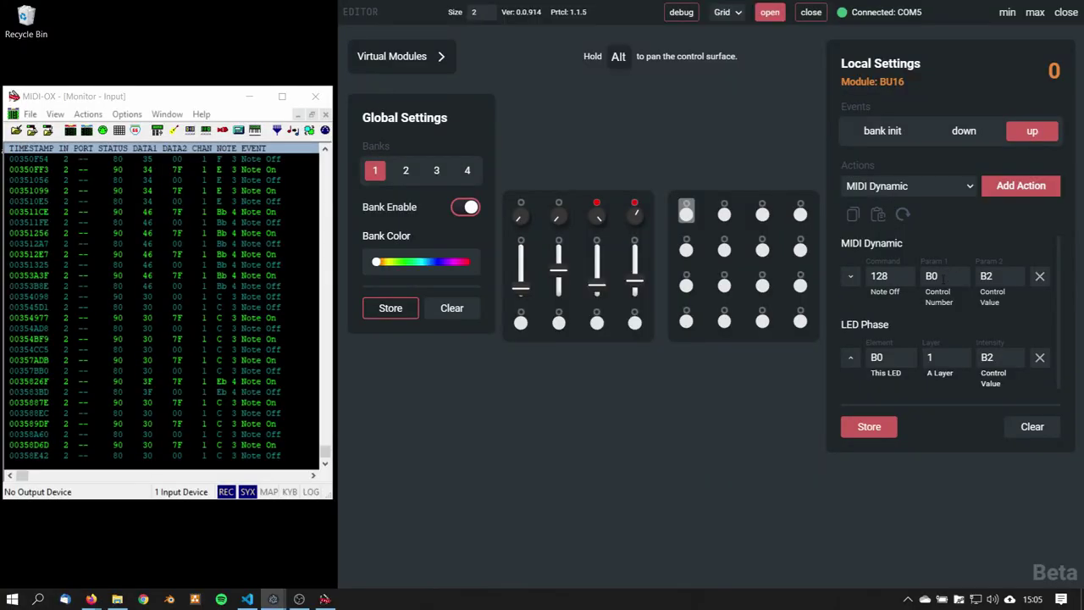
# Replace BU16's Param 1 note B0 with 10 and compare the down and up events
pyautogui.doubleClick(935, 276)
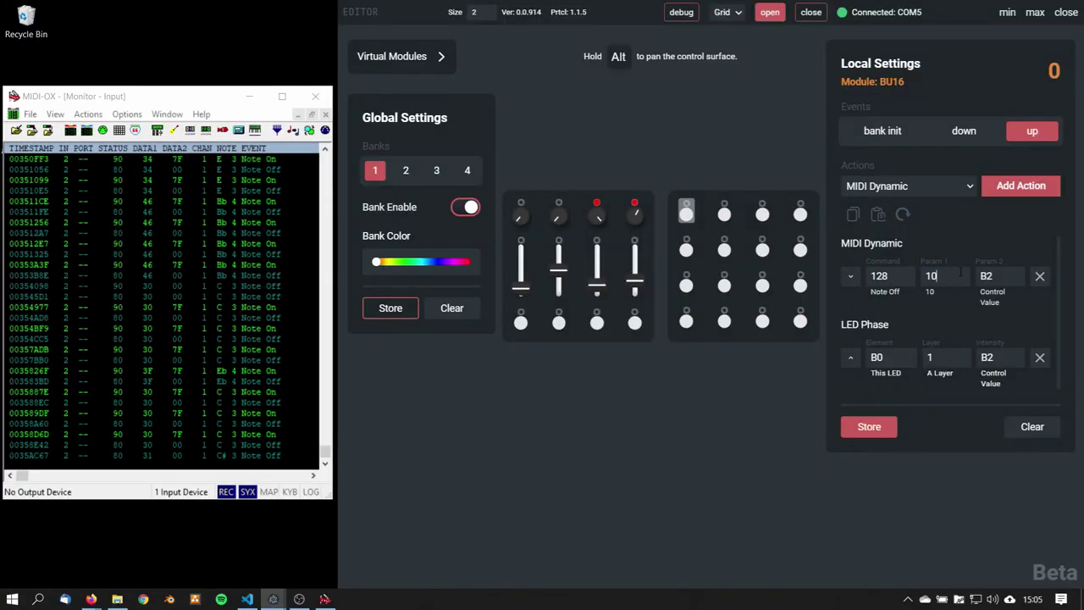
pyautogui.click(964, 130)
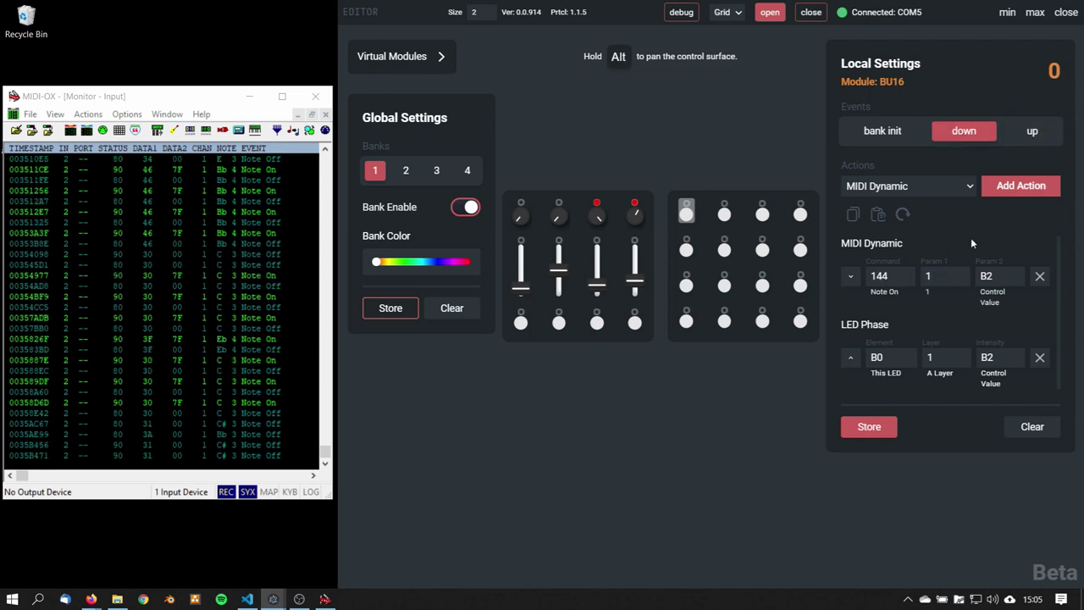
pyautogui.write('10')
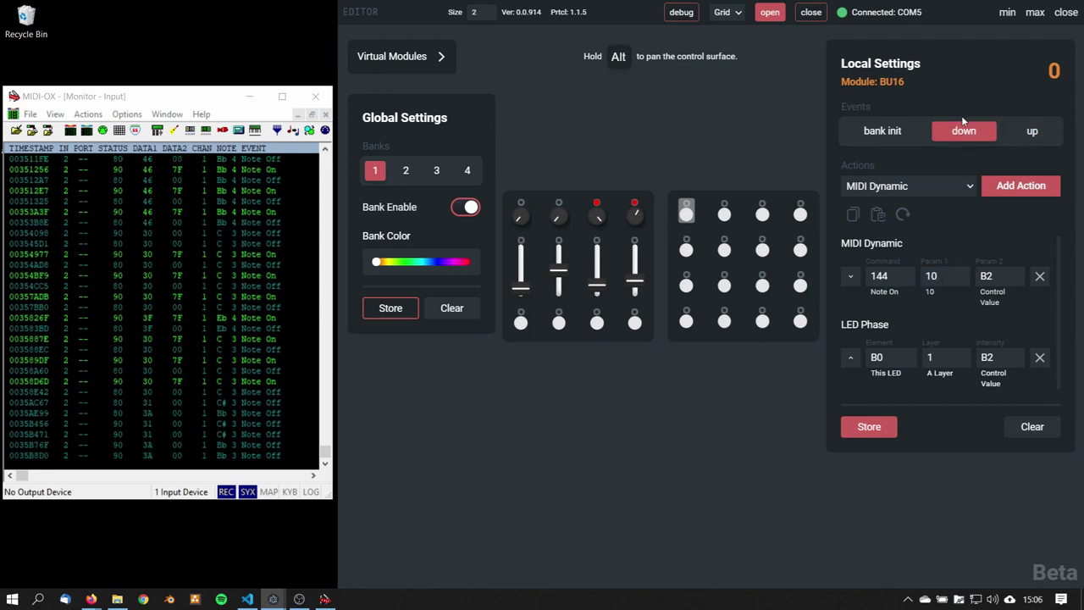
pyautogui.click(1019, 138)
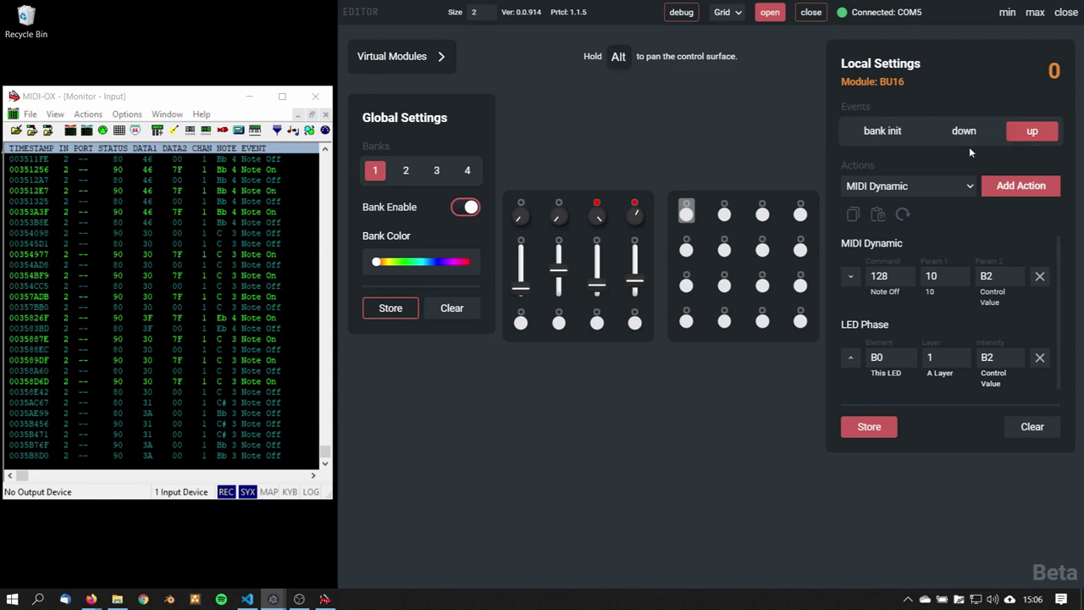
pyautogui.click(983, 136)
pyautogui.click(1013, 134)
pyautogui.click(987, 135)
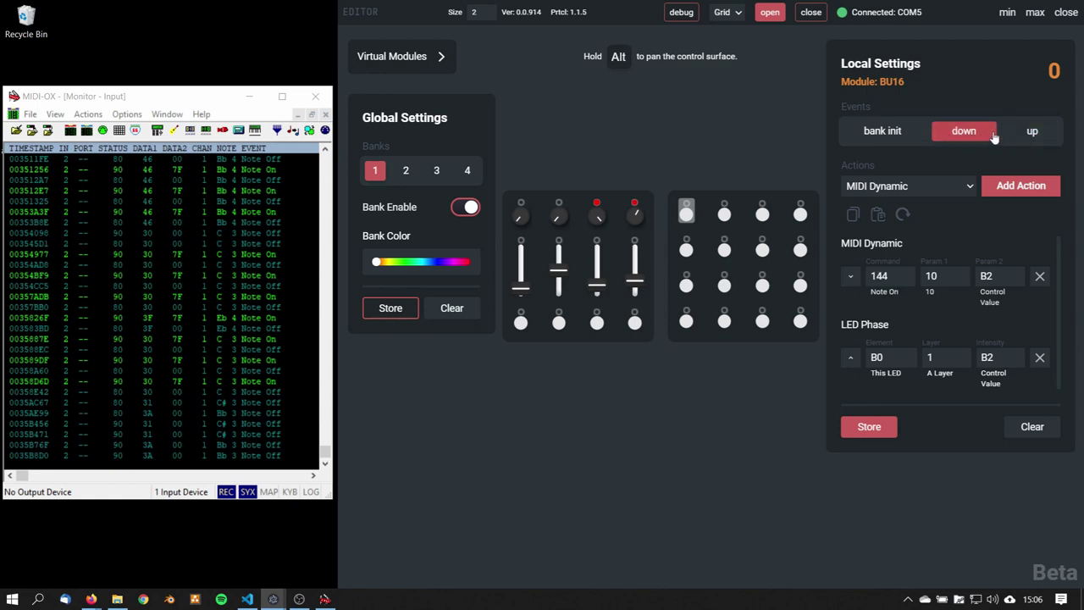
pyautogui.click(1021, 134)
pyautogui.click(982, 134)
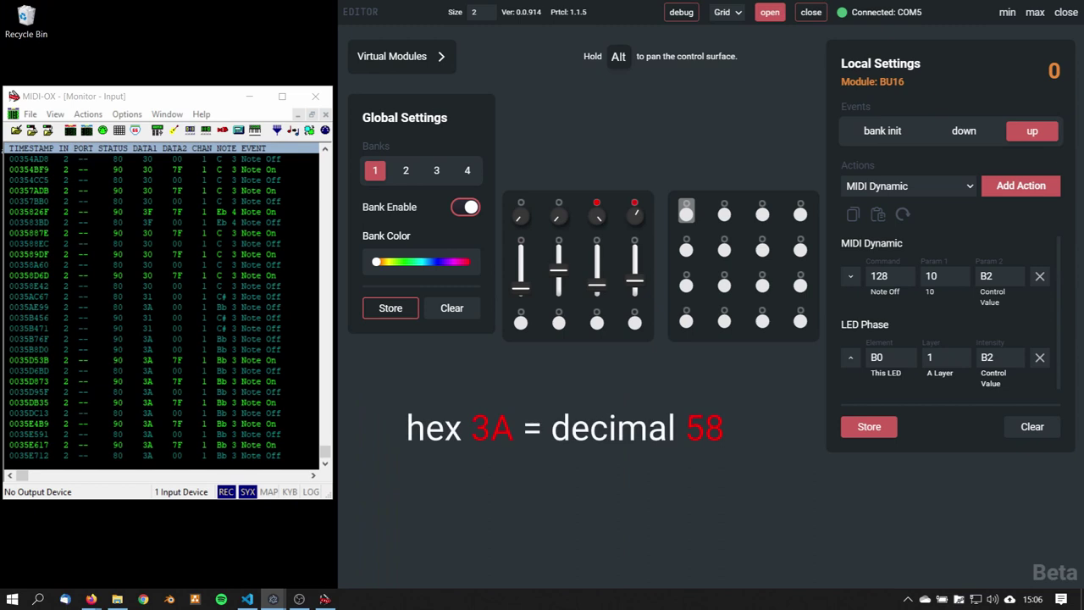
pyautogui.click(91, 598)
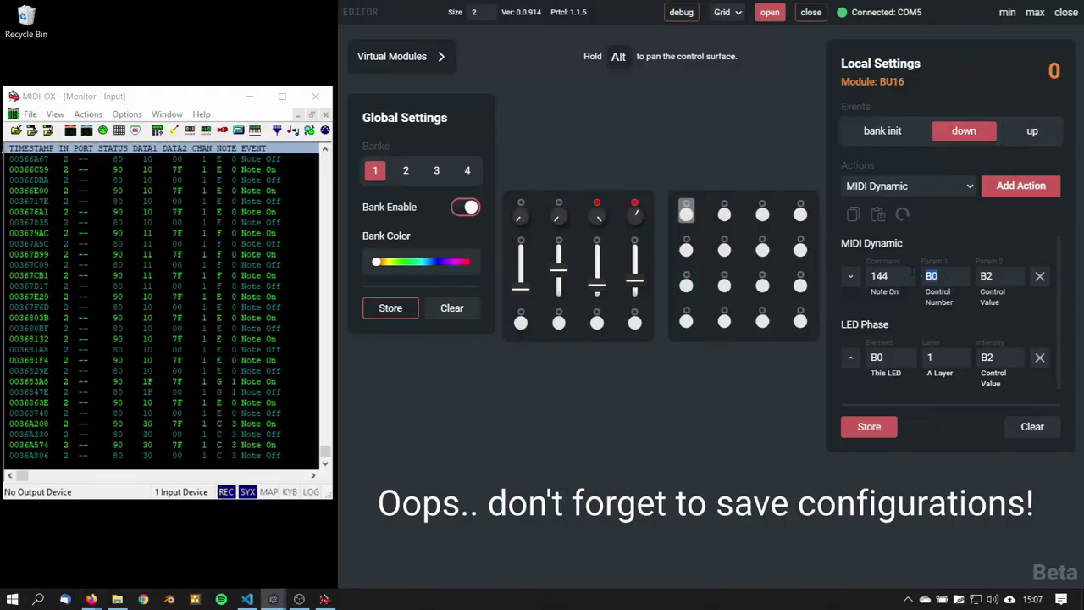
# Set BU16's up-event Param 1 to 10 and store the configuration
pyautogui.click(1032, 130)
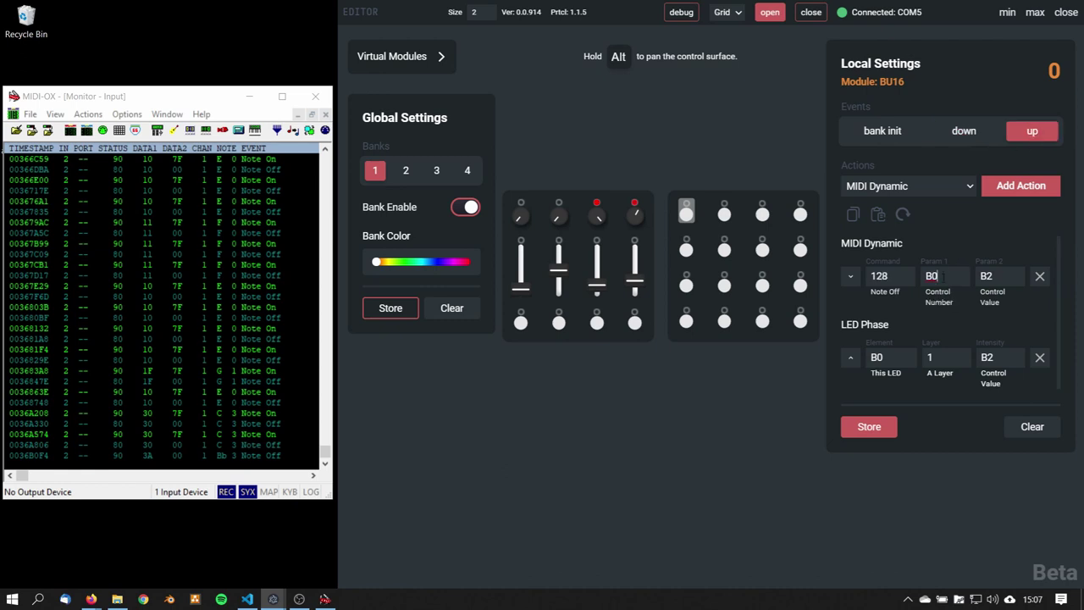
pyautogui.press('BackSpace')
pyautogui.press('BackSpace')
pyautogui.write('10')
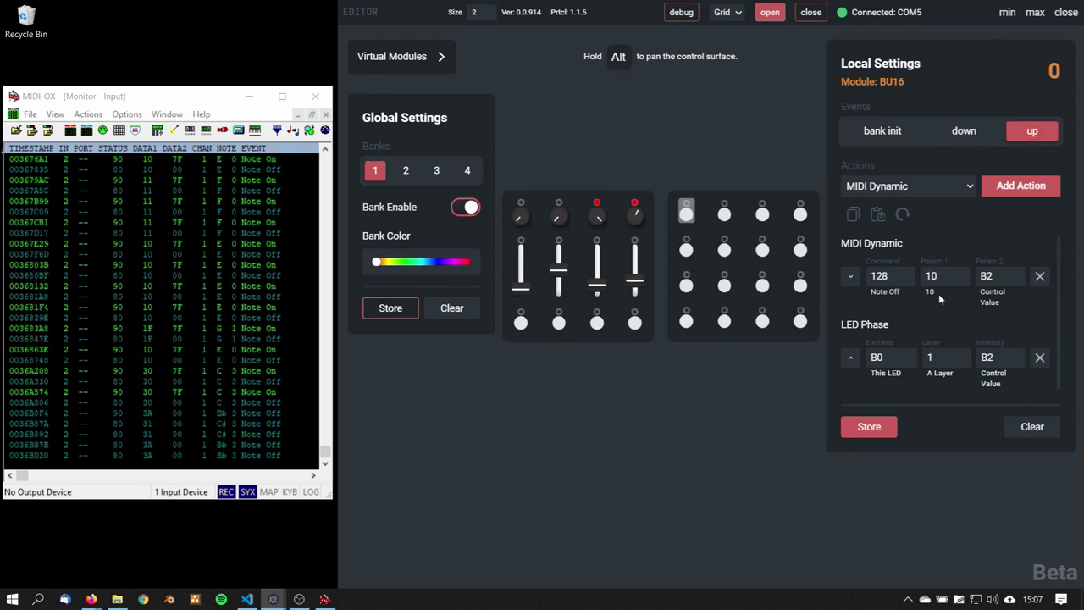
pyautogui.press('Return')
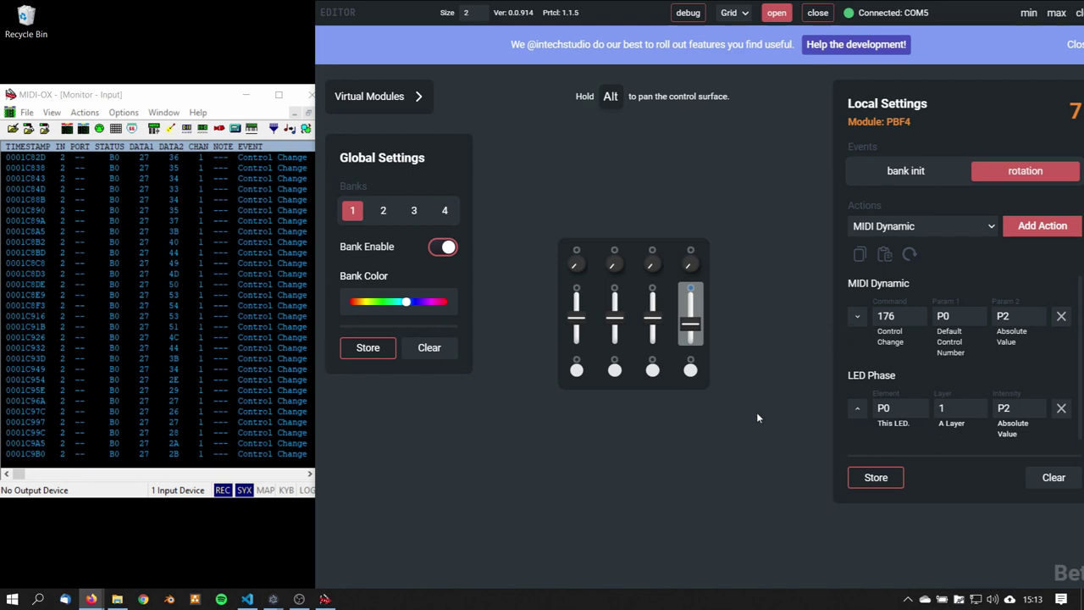
# Delete the PBF4 rotation's MIDI Dynamic block, keeping only LED Phase
pyautogui.click(1060, 316)
pyautogui.click(920, 225)
# Add a MIDI Static action above LED Phase and set its channel to 4
pyautogui.click(879, 255)
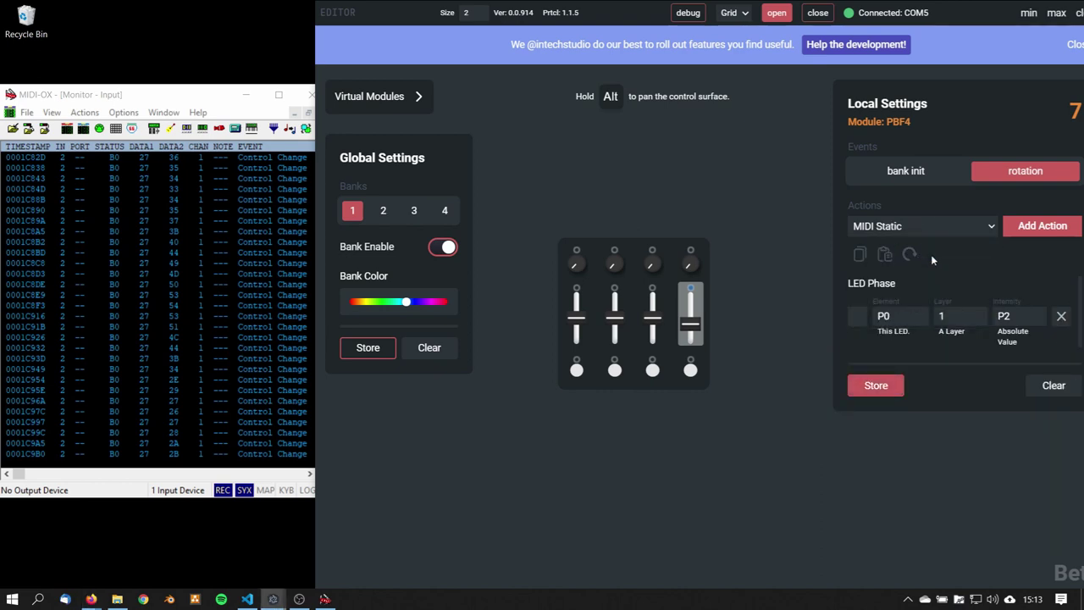
pyautogui.click(1042, 226)
pyautogui.click(857, 400)
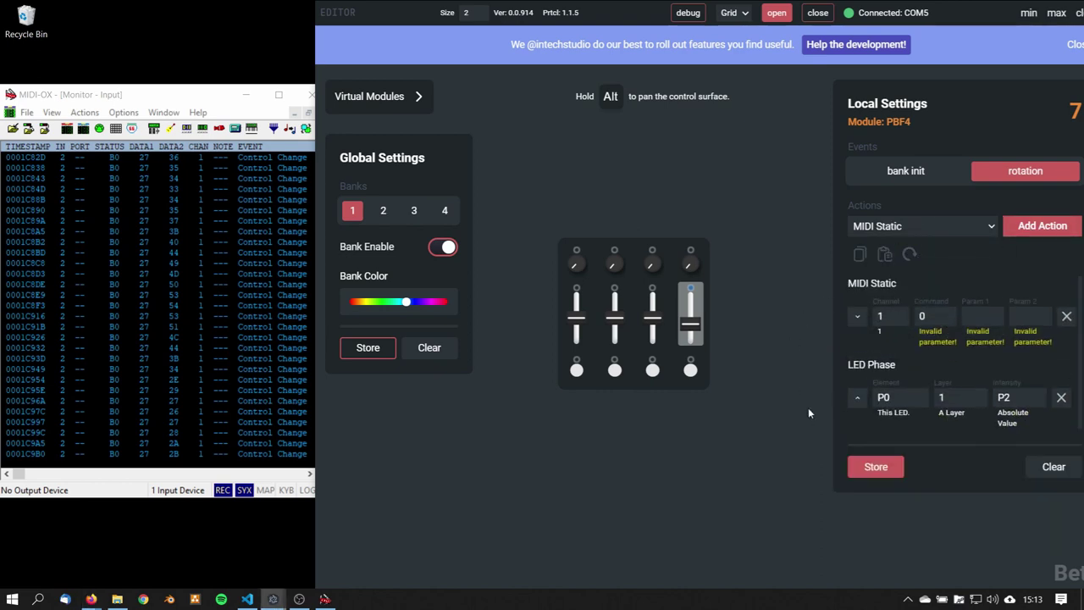
pyautogui.click(882, 316)
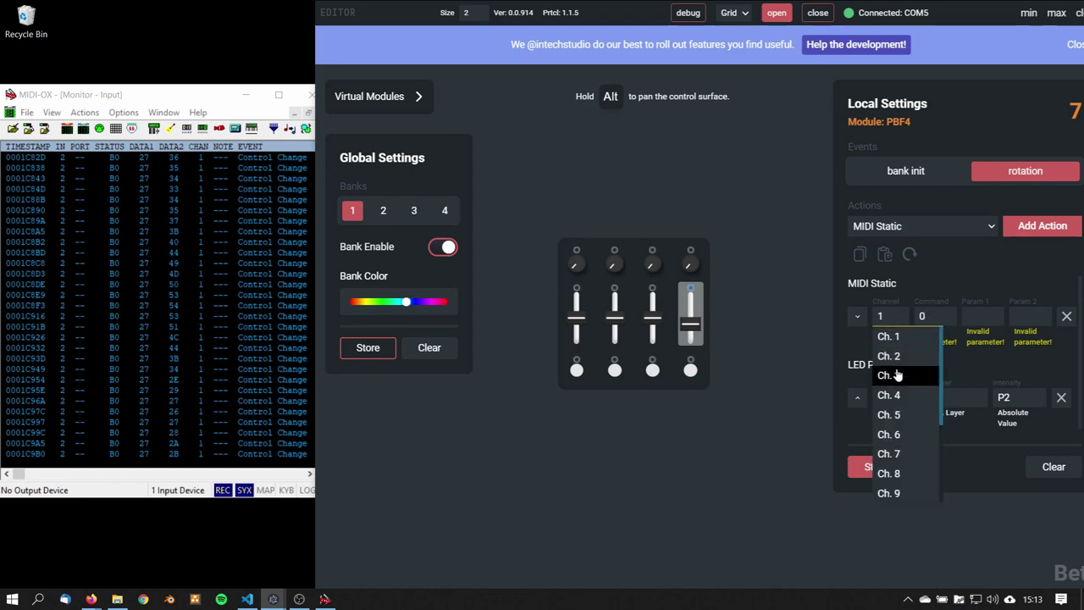
pyautogui.scroll(-3, 900, 474)
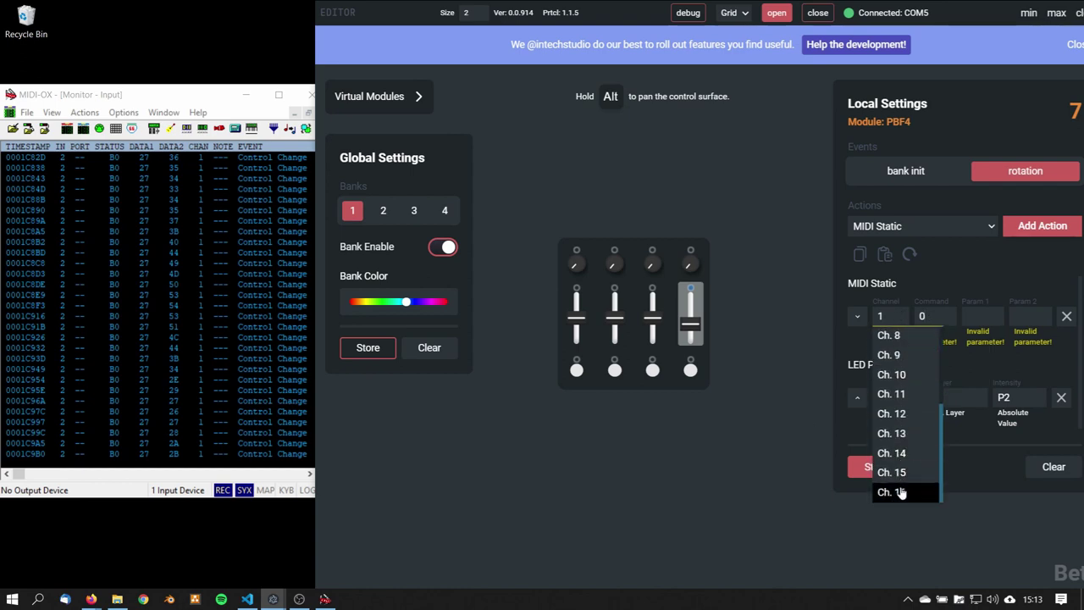
pyautogui.click(895, 493)
pyautogui.click(901, 315)
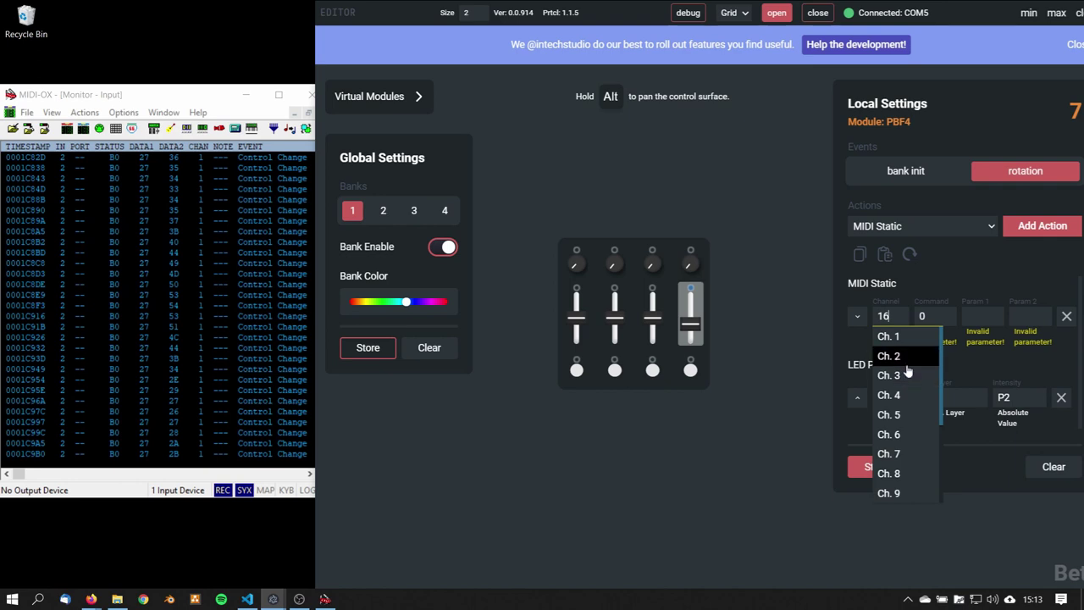
pyautogui.click(908, 398)
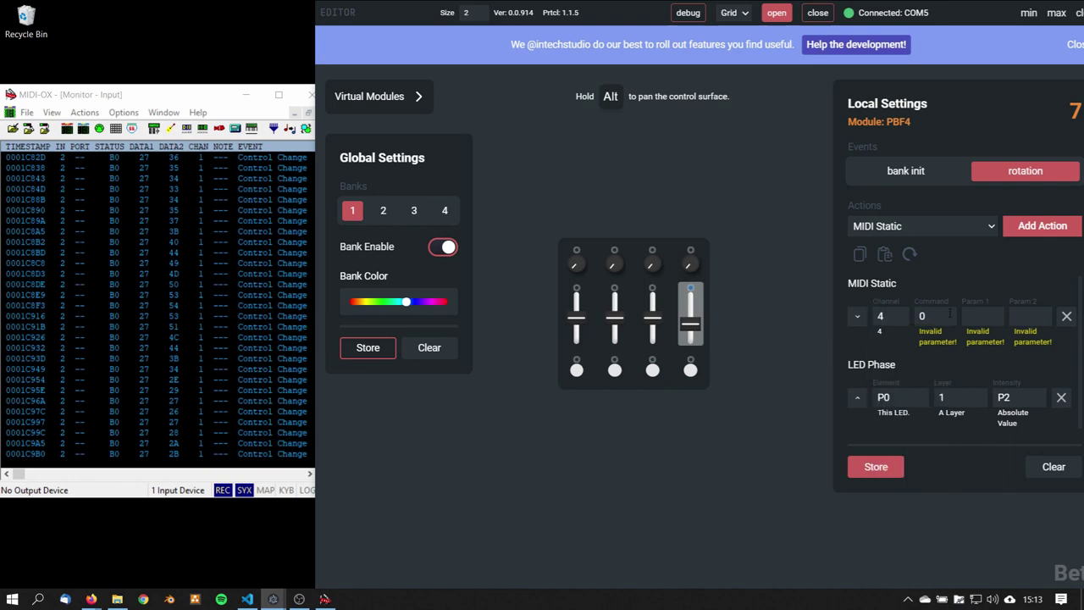
# Make it 176 Control Change with Param 1 set to 22 and Param 2 P2
pyautogui.click(950, 315)
pyautogui.click(989, 338)
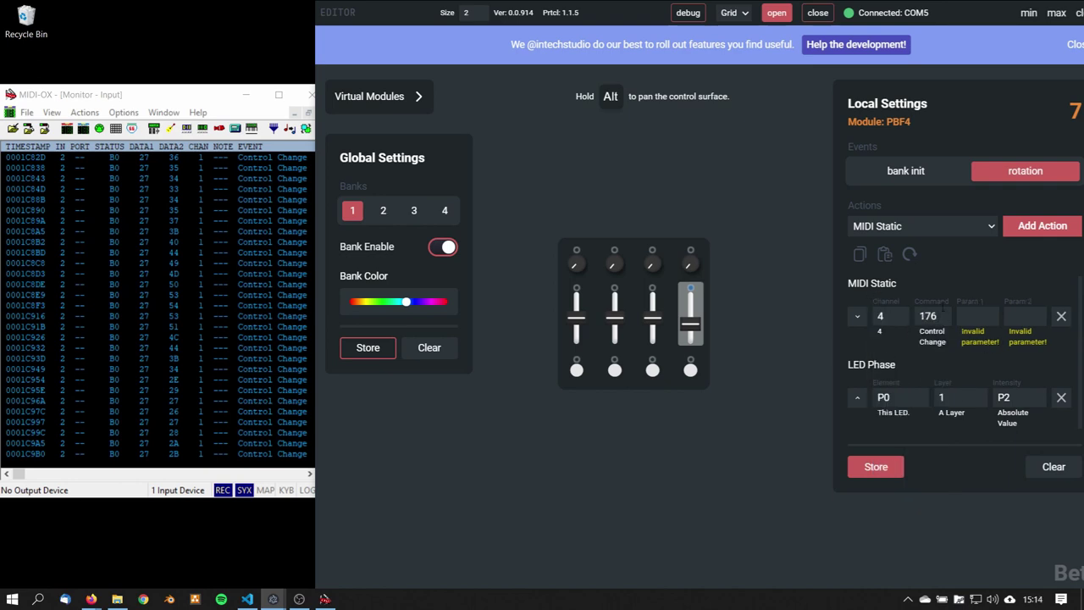
pyautogui.click(976, 316)
pyautogui.click(970, 337)
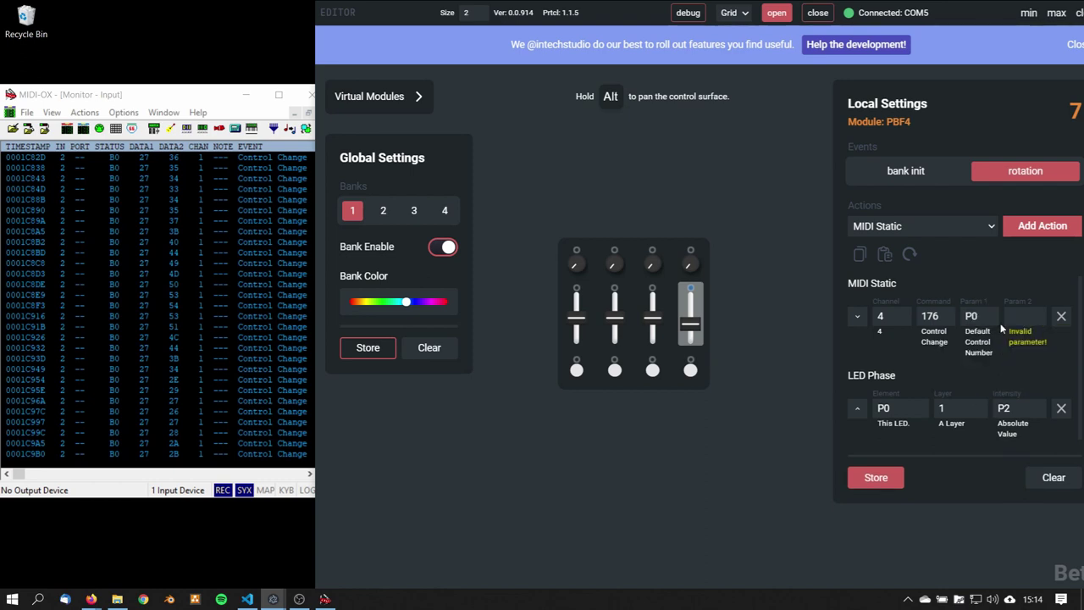
pyautogui.click(1022, 316)
pyautogui.click(1027, 336)
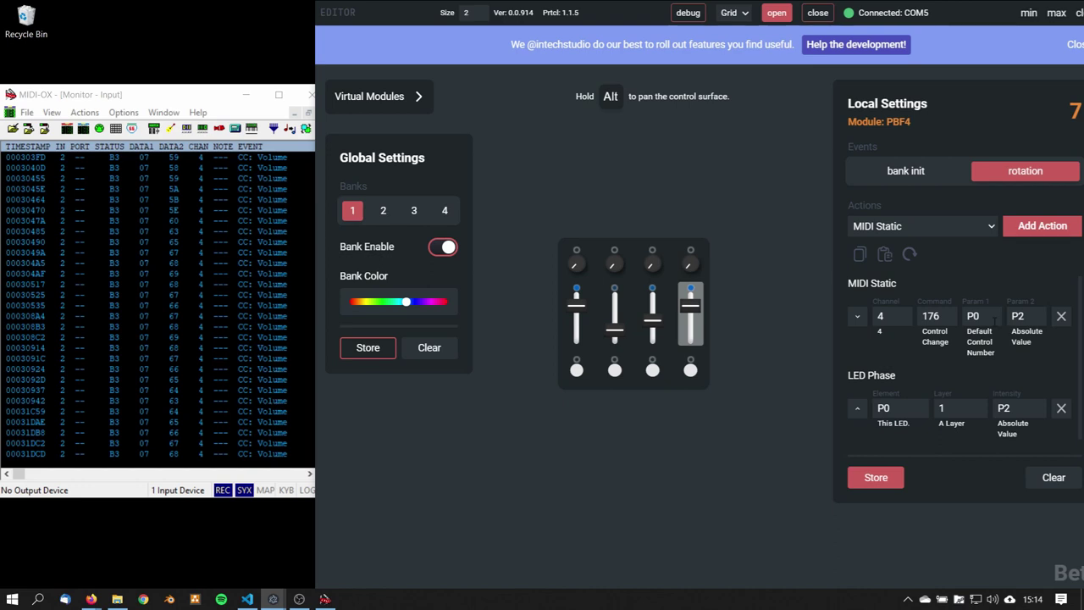
pyautogui.doubleClick(974, 317)
pyautogui.write('22')
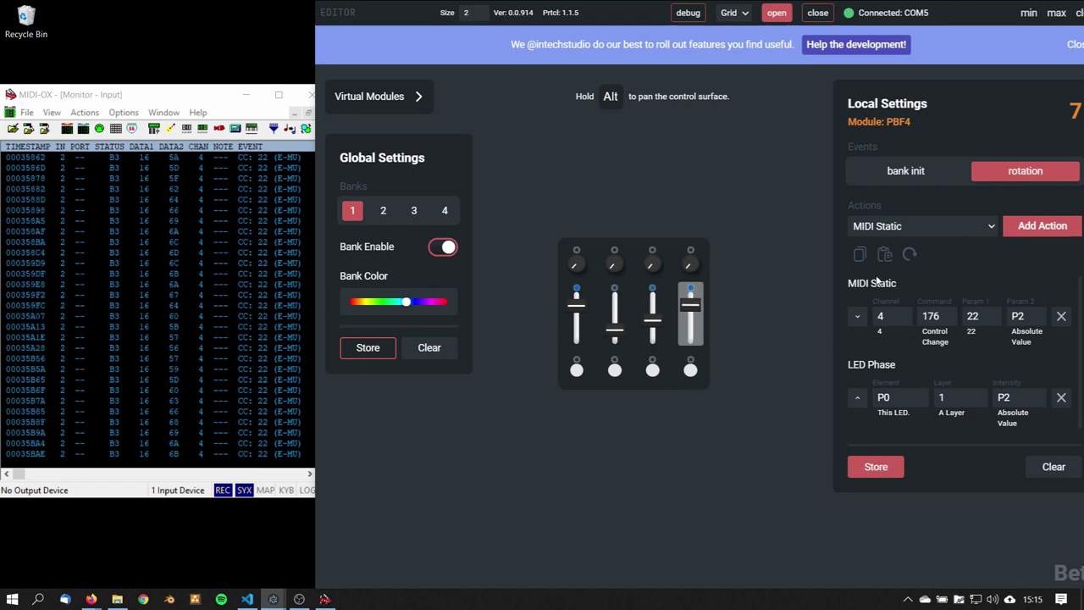
# Clear fader 3's action list, removing the extra MIDI Static and the MIDI Dynamic actions
pyautogui.click(934, 230)
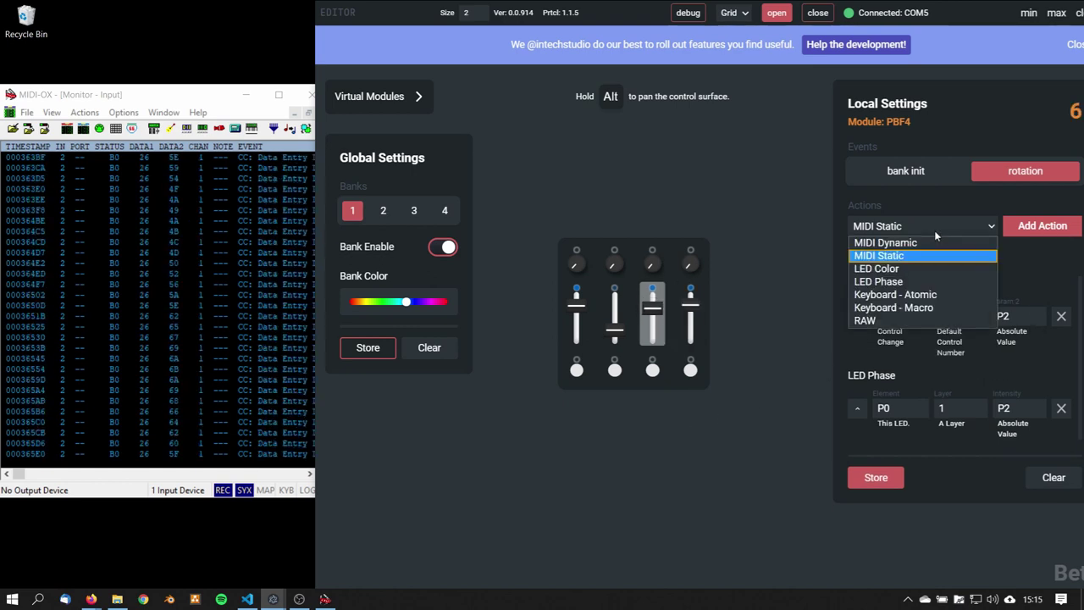
pyautogui.click(934, 230)
pyautogui.click(1042, 226)
pyautogui.click(857, 490)
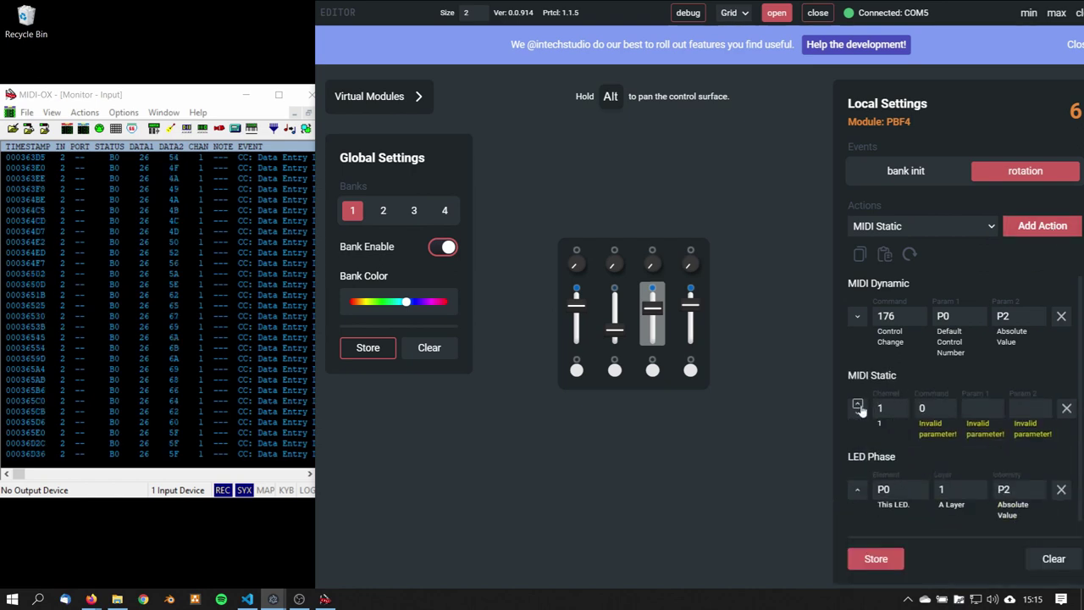
pyautogui.click(859, 406)
pyautogui.click(1061, 398)
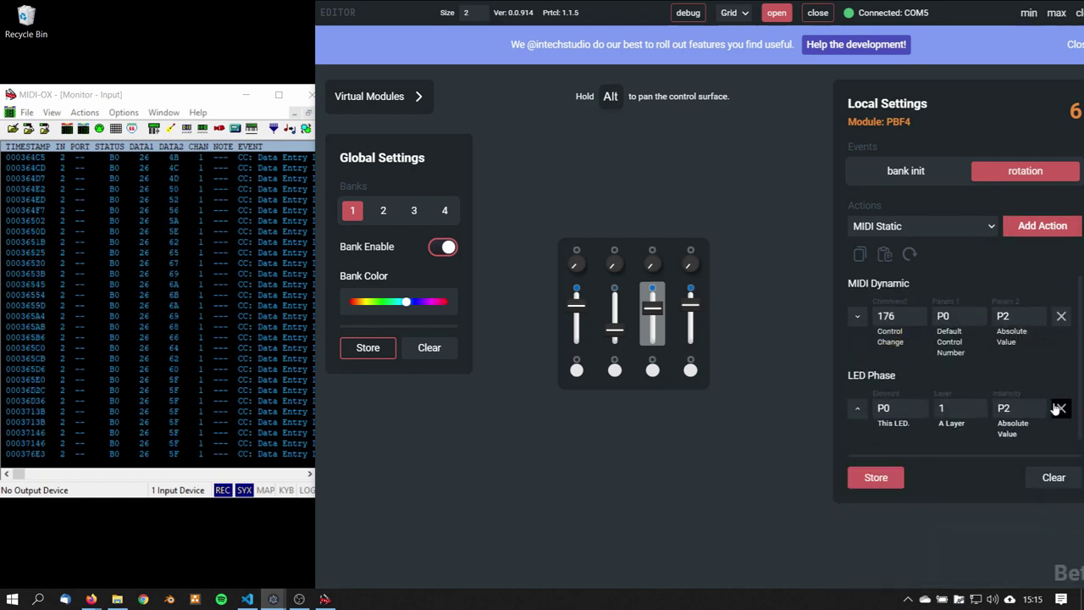
pyautogui.click(1057, 315)
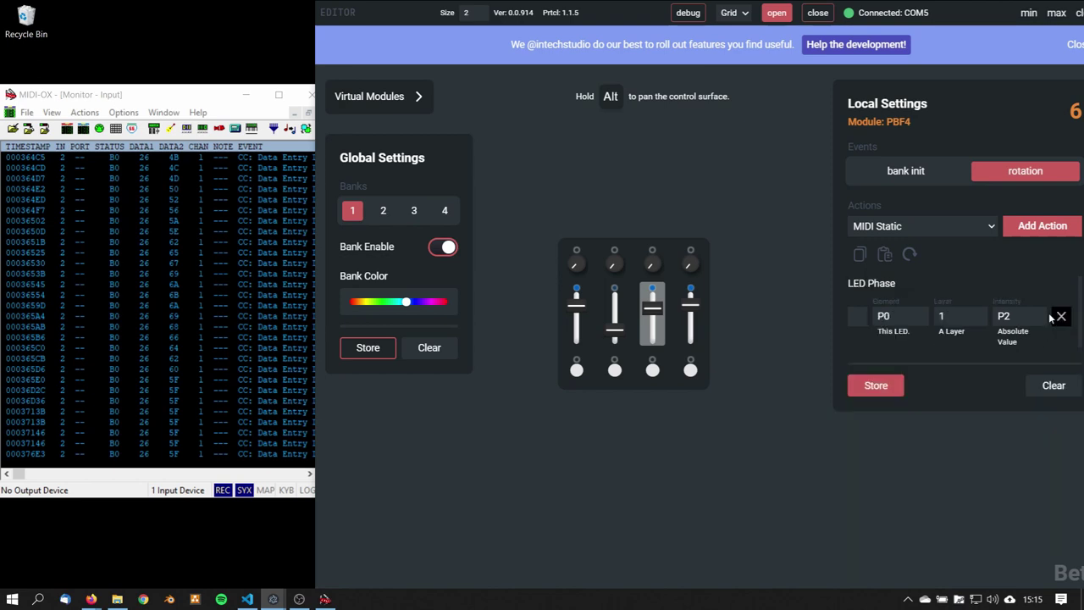
# Add a MIDI Static action above the LED action sending Control Change 11 with Absolute Value
pyautogui.click(1041, 227)
pyautogui.click(857, 397)
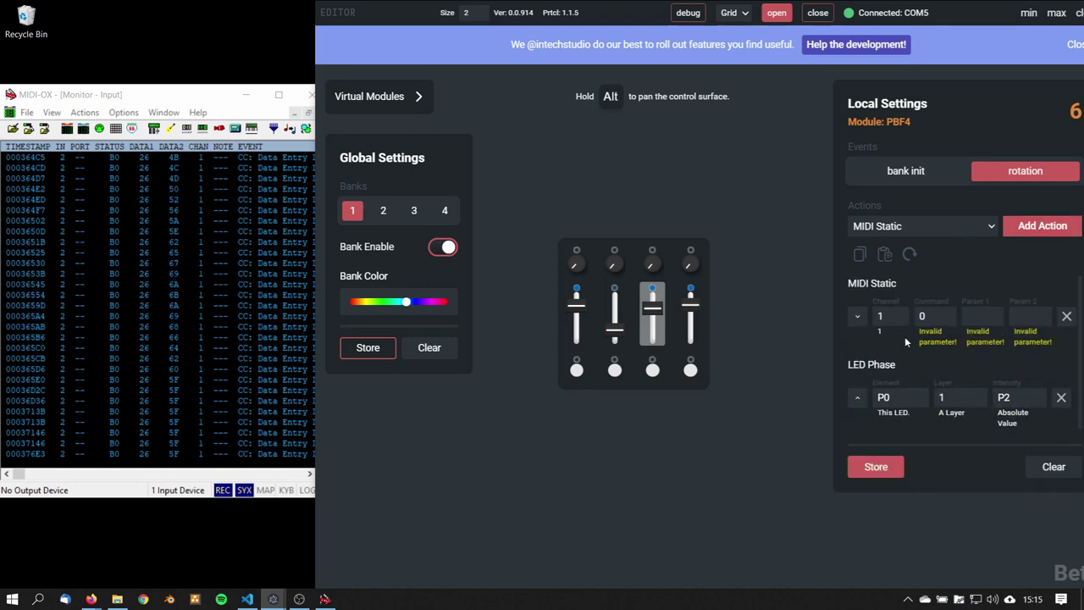
pyautogui.click(932, 317)
pyautogui.click(977, 333)
pyautogui.click(985, 318)
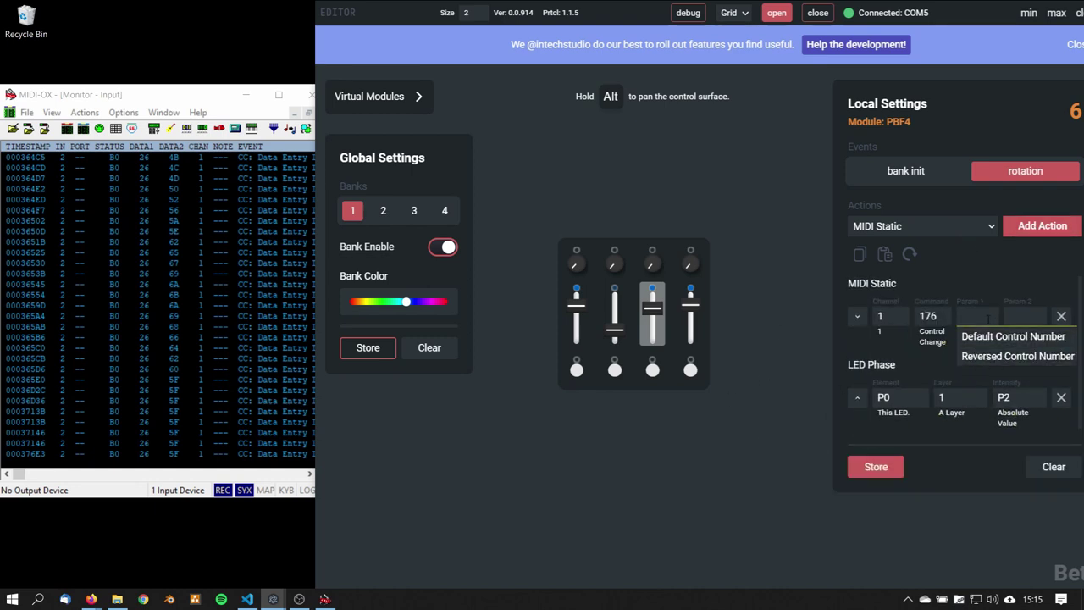
pyautogui.write('11')
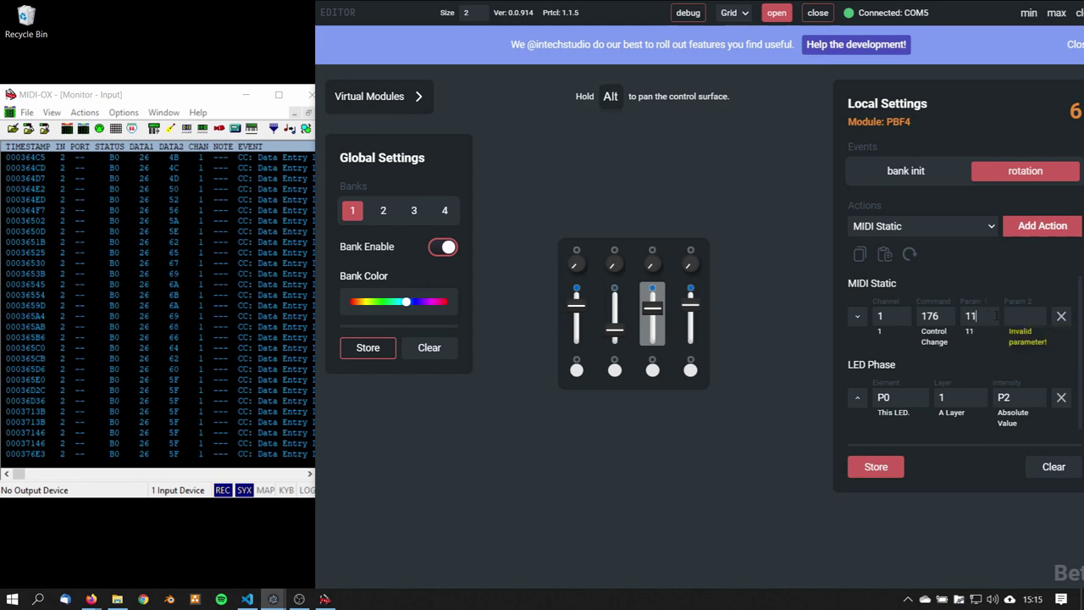
pyautogui.click(1021, 316)
pyautogui.click(1021, 336)
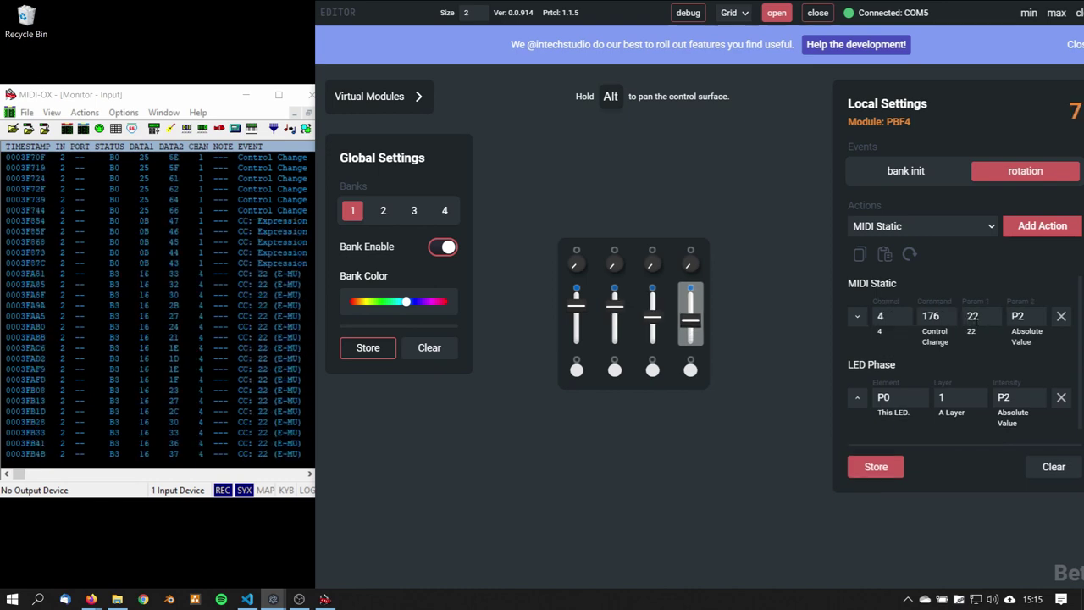
# Replace fader 2's MIDI Dynamic with MIDI Static Control Change 7 using Absolute Value
pyautogui.doubleClick(943, 316)
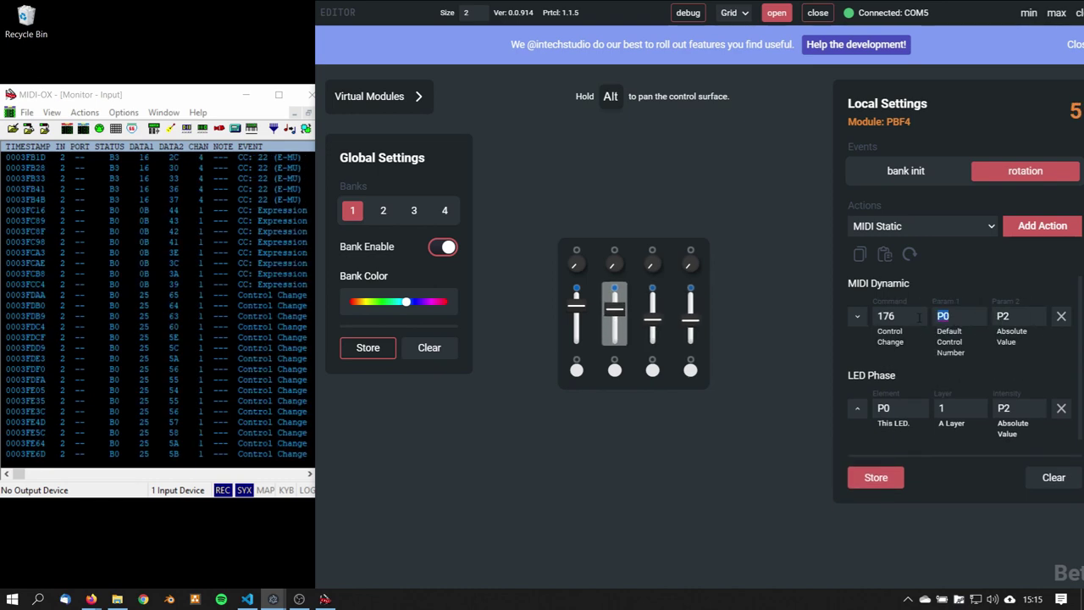
pyautogui.click(950, 280)
pyautogui.click(1060, 316)
pyautogui.click(1042, 226)
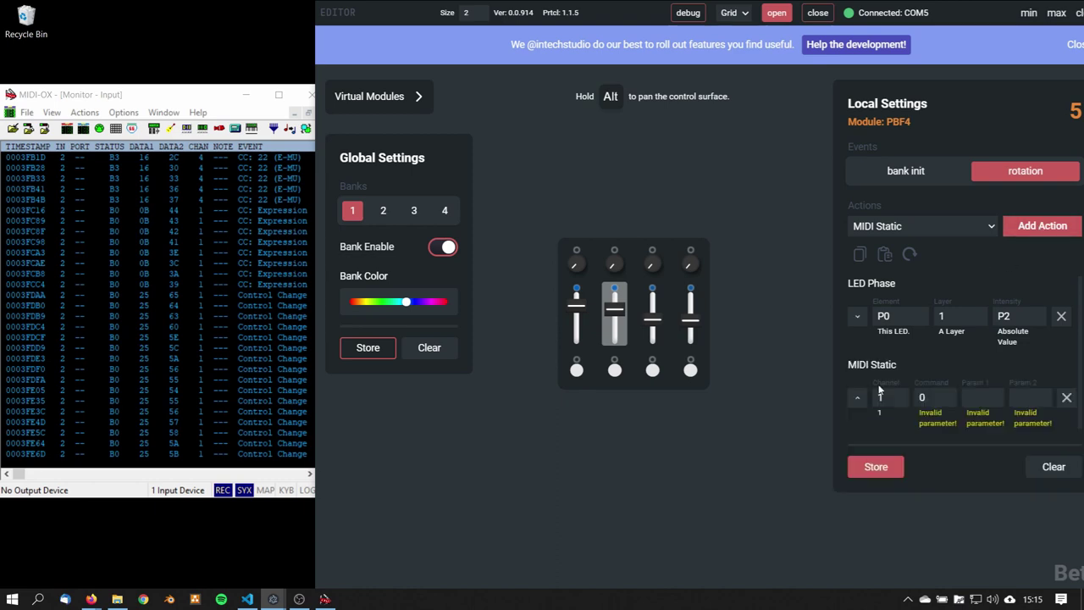
pyautogui.click(857, 398)
pyautogui.click(932, 316)
pyautogui.click(961, 336)
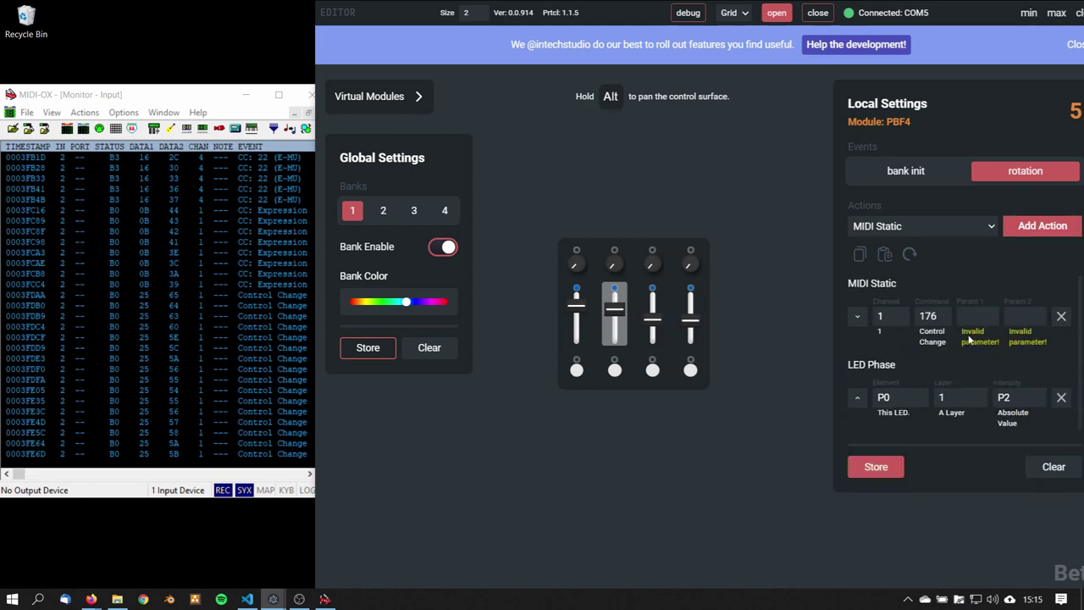
pyautogui.click(974, 316)
pyautogui.click(1013, 336)
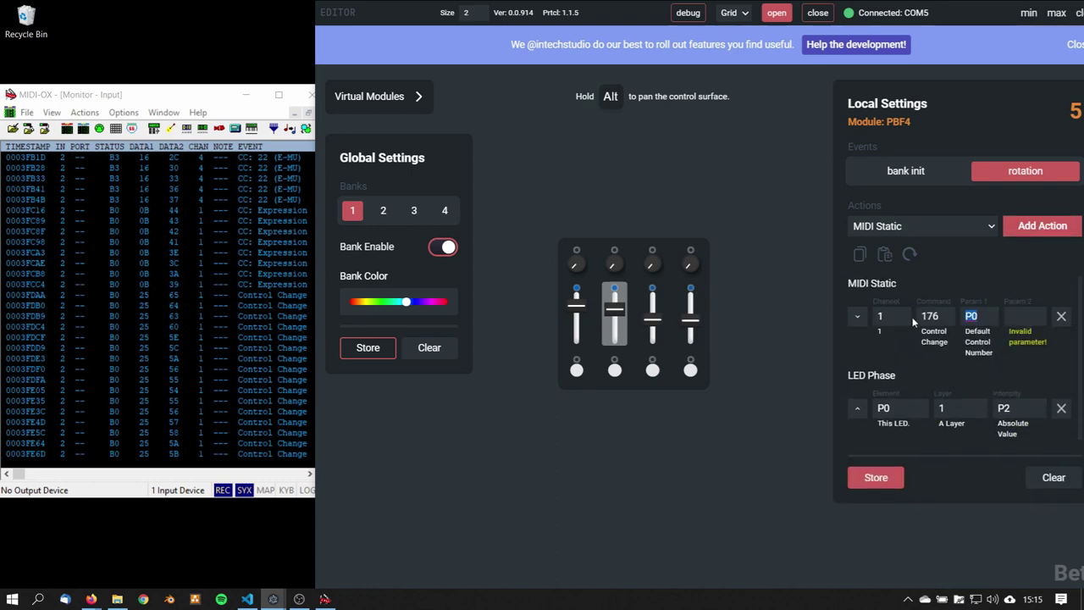
pyautogui.write('7')
pyautogui.click(1021, 316)
pyautogui.click(1024, 283)
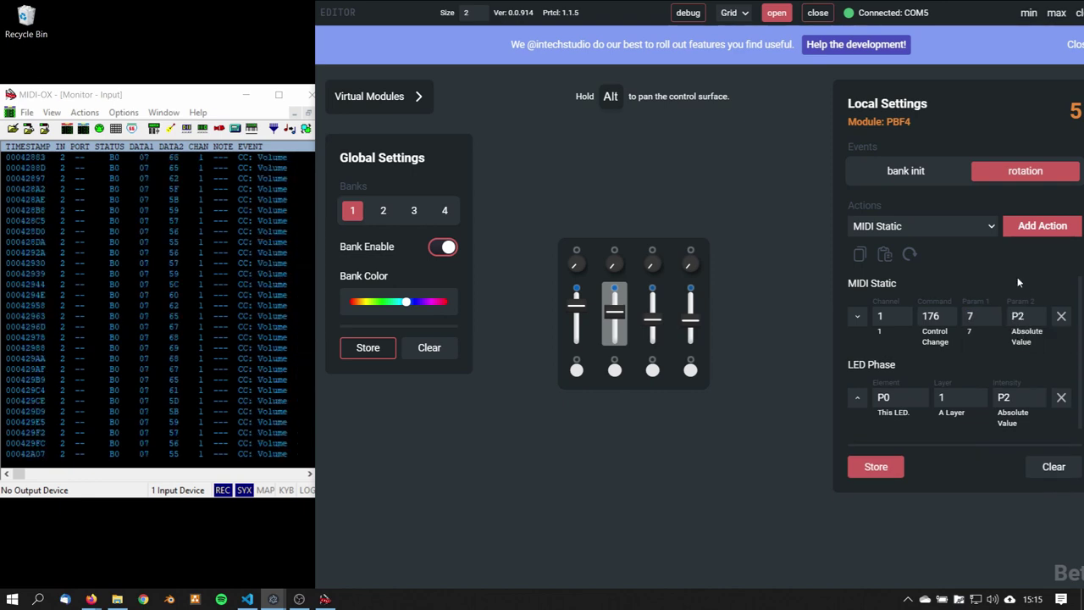
# Give fader 1 MIDI Static Control Change 2 with Absolute Value, placed first, and delete MIDI Dynamic
pyautogui.click(953, 229)
pyautogui.click(950, 256)
pyautogui.click(1022, 230)
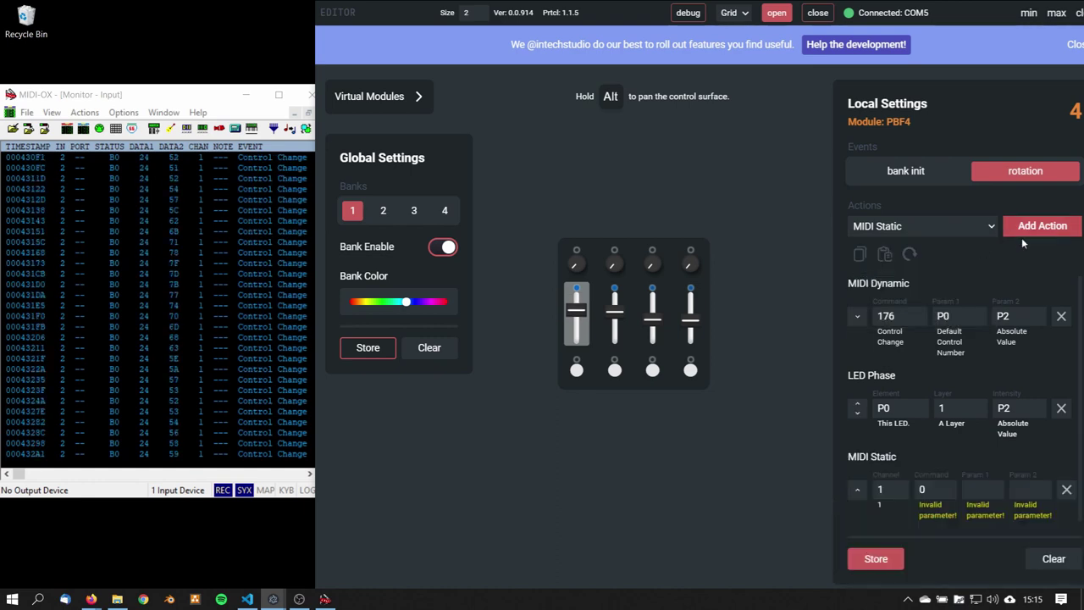
pyautogui.click(937, 489)
pyautogui.click(950, 509)
pyautogui.click(987, 489)
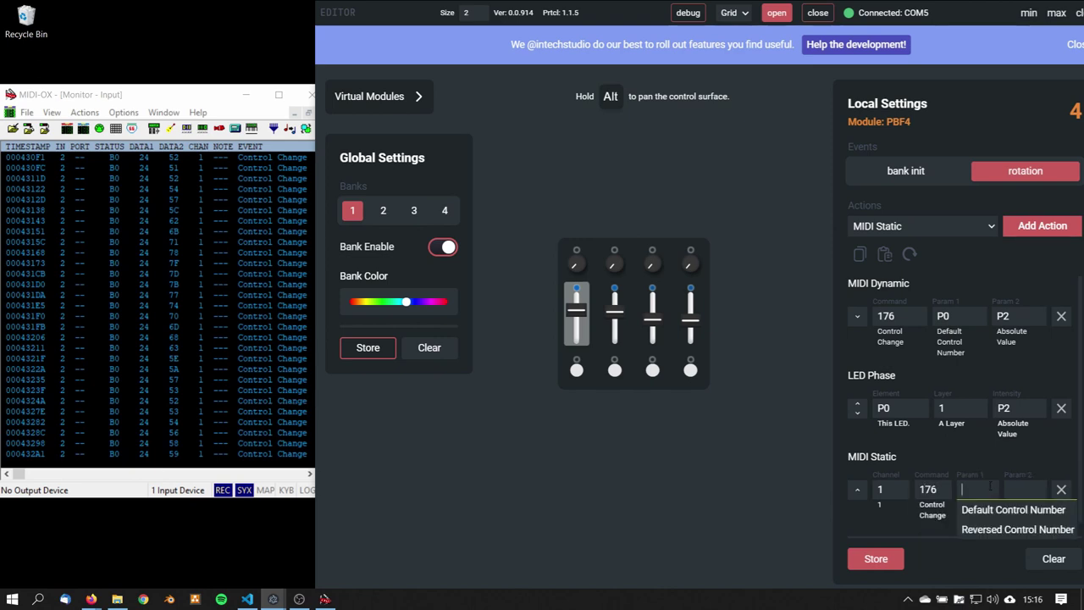
pyautogui.write('2')
pyautogui.click(1022, 489)
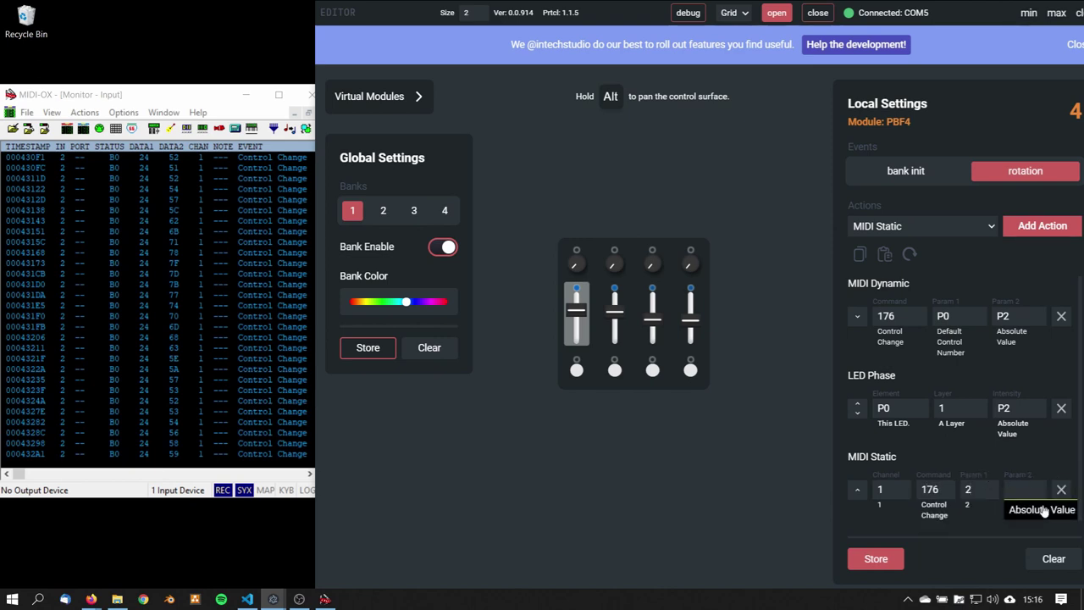
pyautogui.click(1027, 511)
pyautogui.click(859, 490)
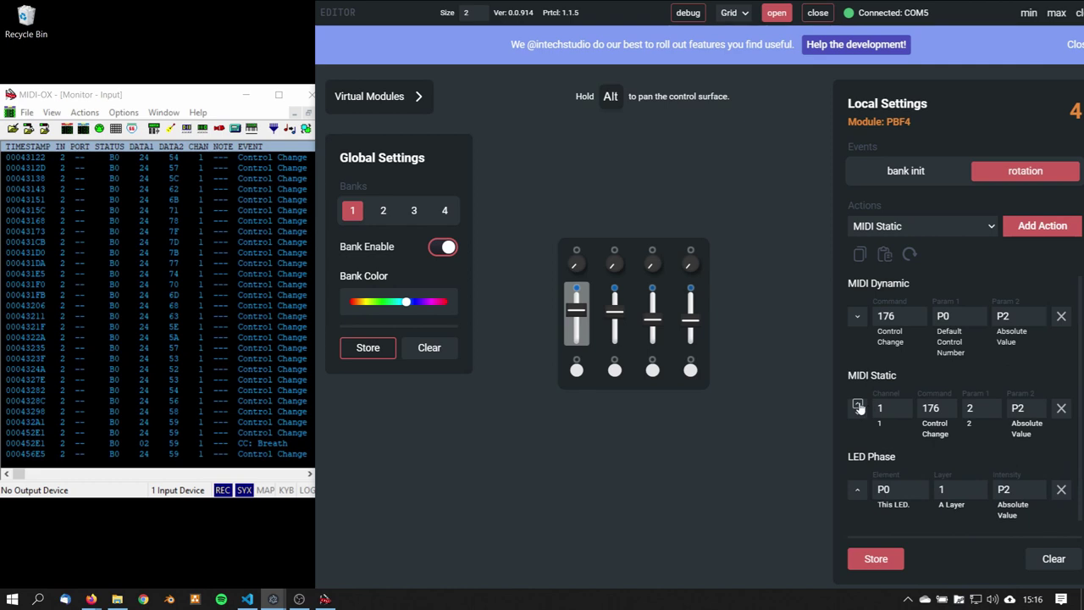
pyautogui.click(858, 403)
pyautogui.click(1062, 398)
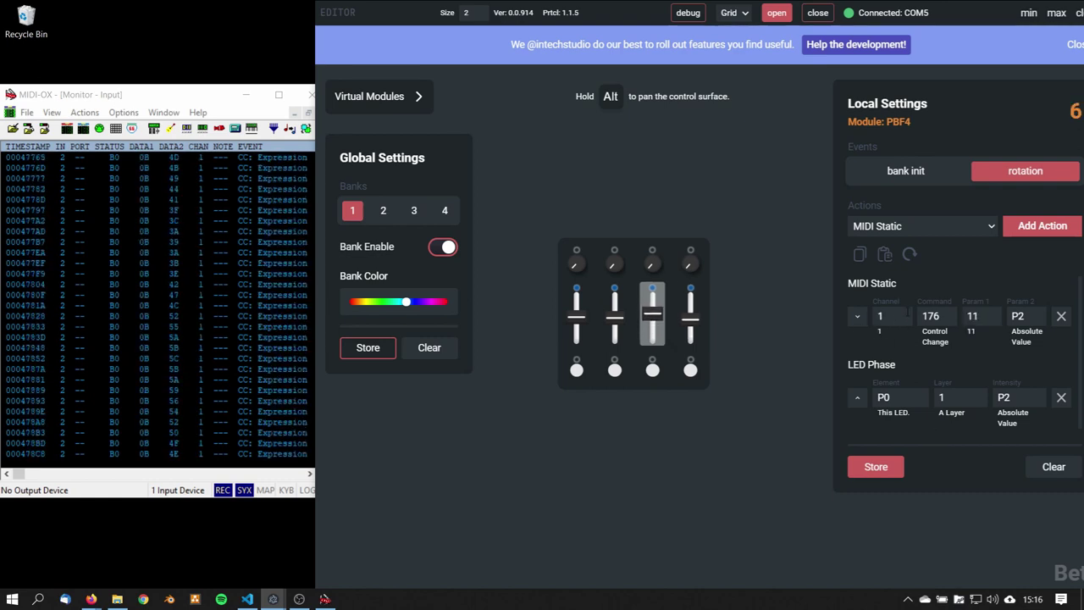
# Switch fader 2's MIDI Static action to channel 5 and store the configuration to the module
pyautogui.click(903, 315)
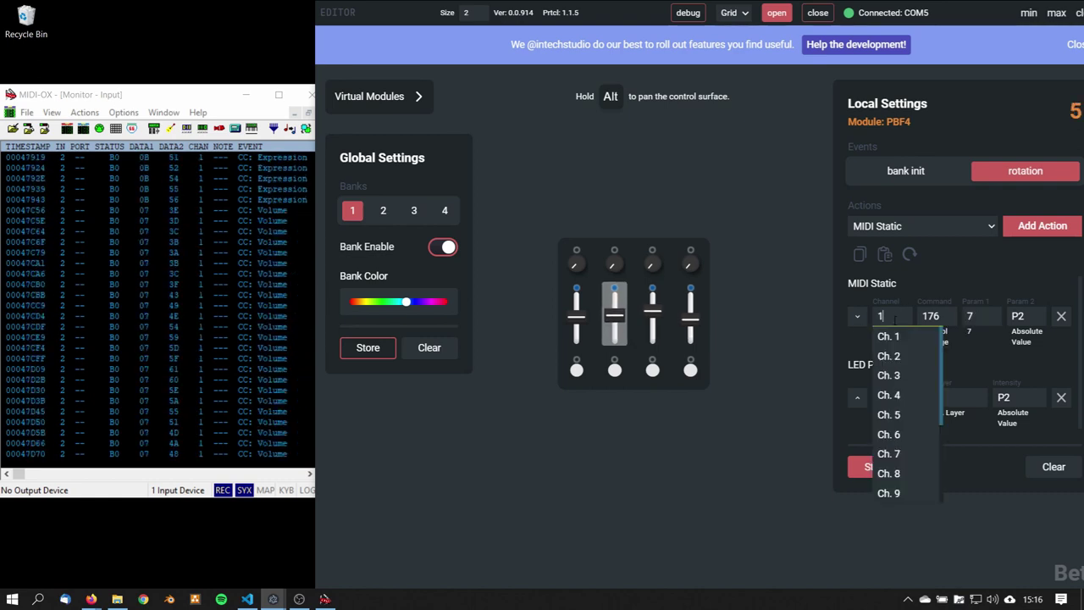
pyautogui.click(903, 419)
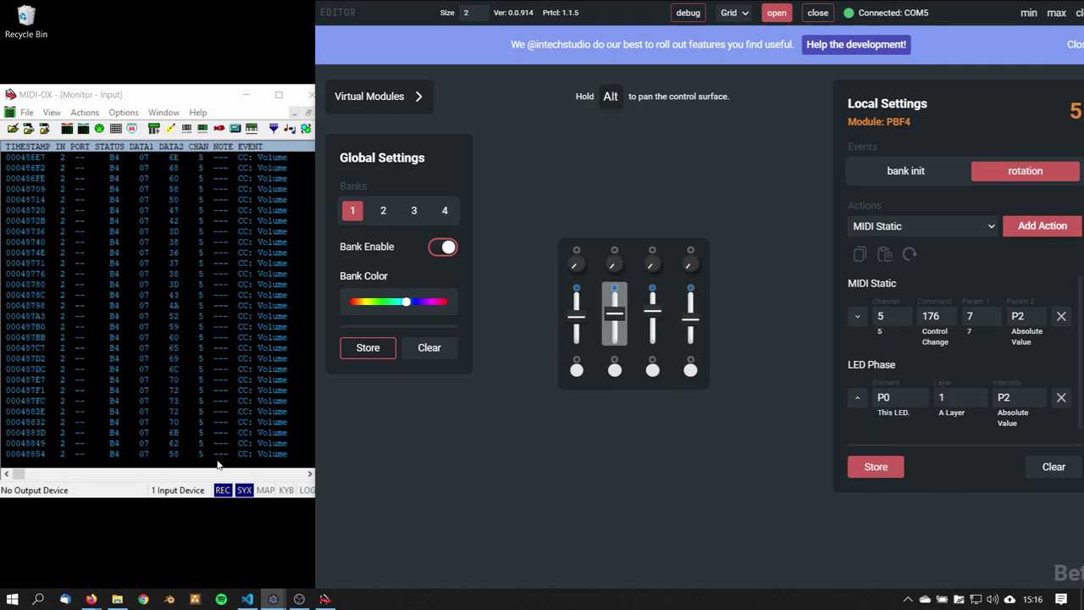
pyautogui.click(868, 473)
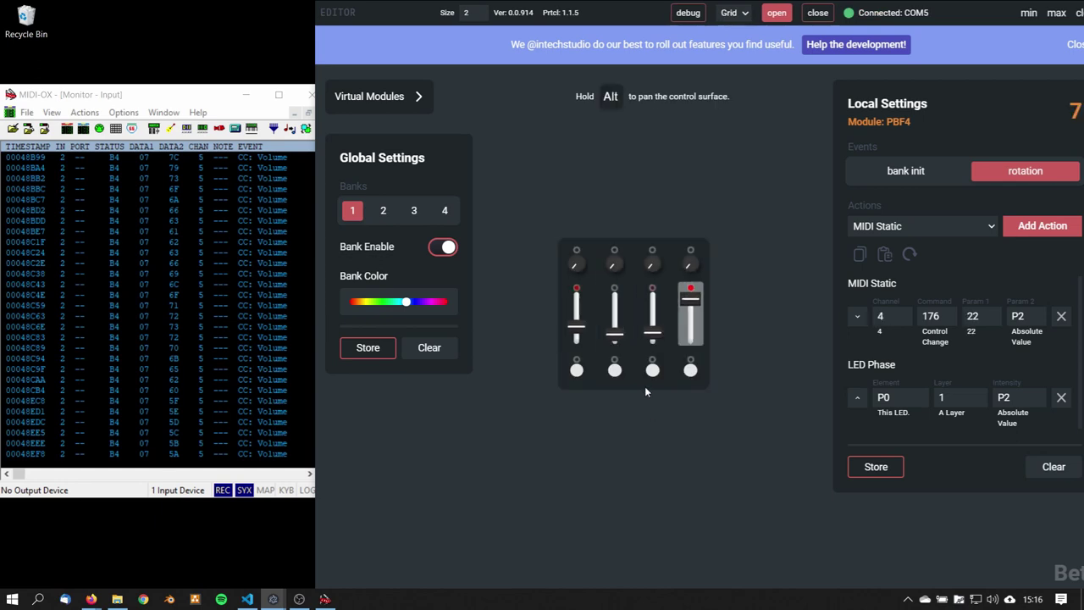
# In MIDI-OX, stop the display, clear the monitor log, and start the display again
pyautogui.click(84, 112)
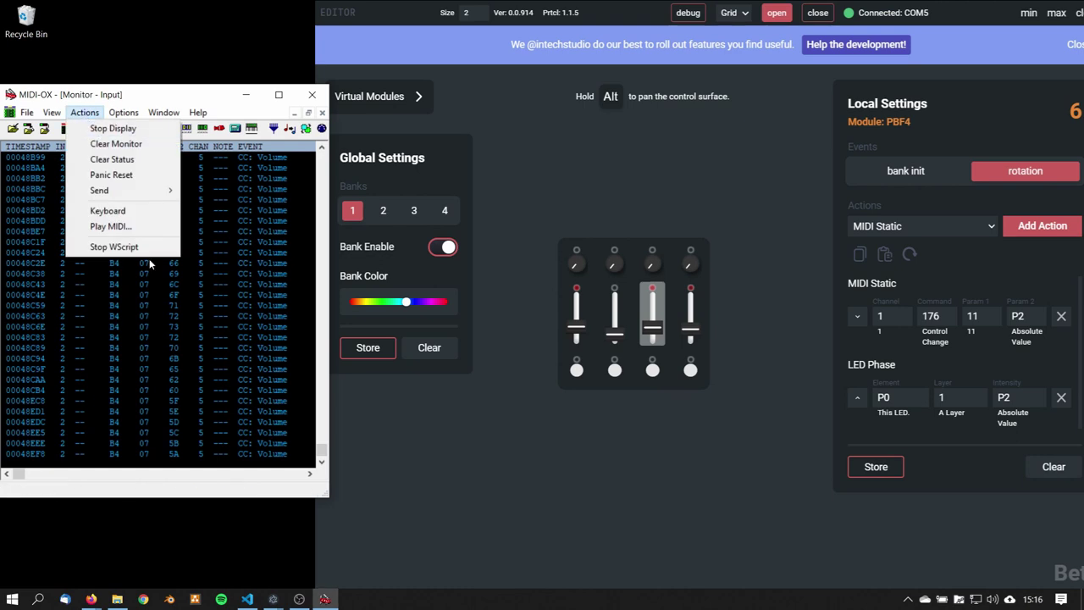
pyautogui.click(112, 159)
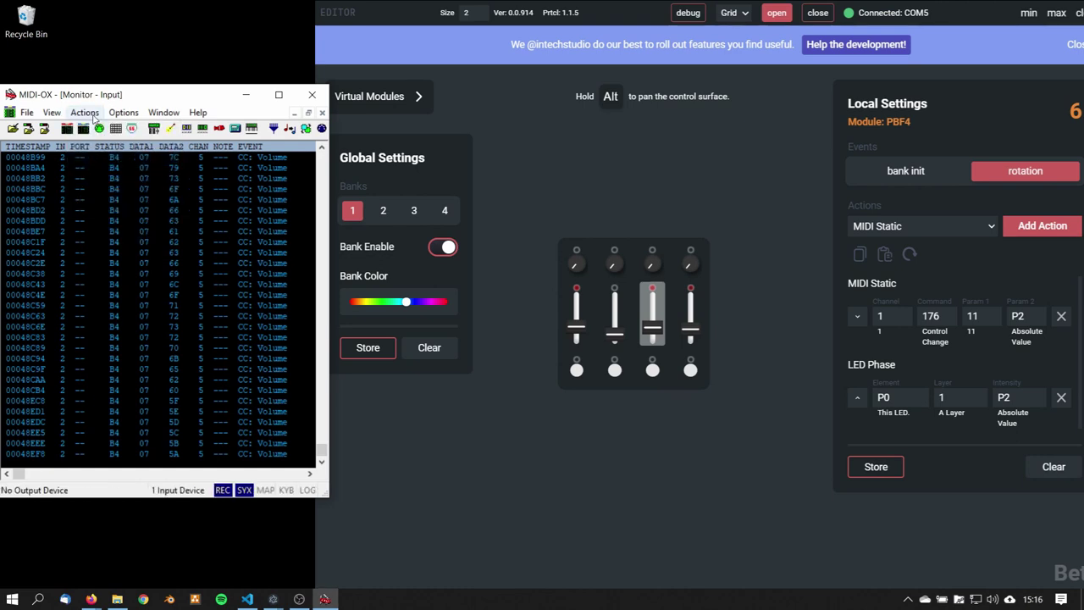
pyautogui.click(85, 112)
pyautogui.click(112, 128)
pyautogui.click(85, 111)
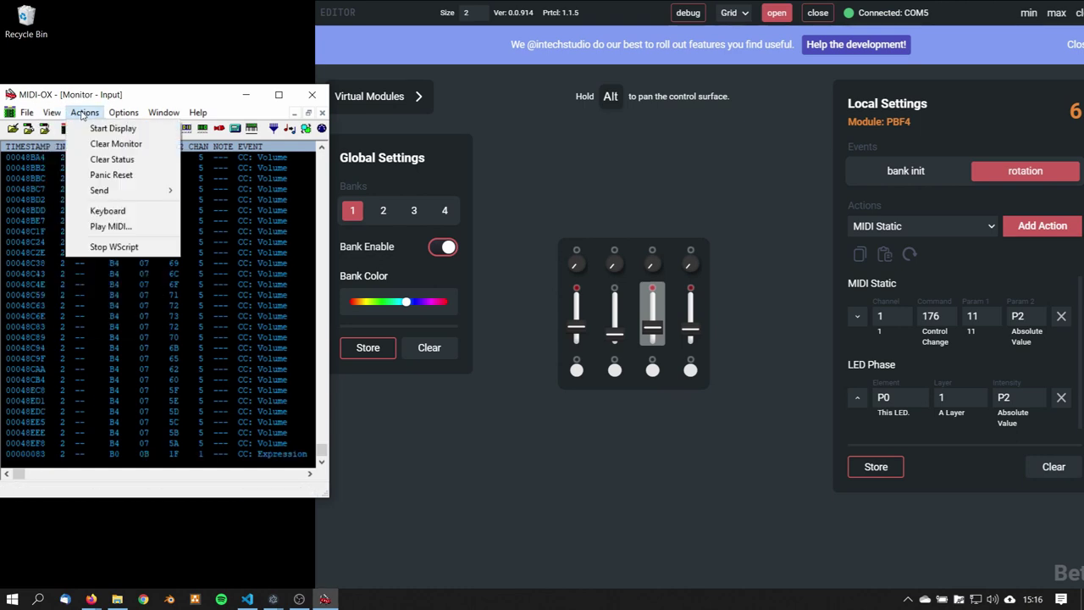
pyautogui.click(116, 143)
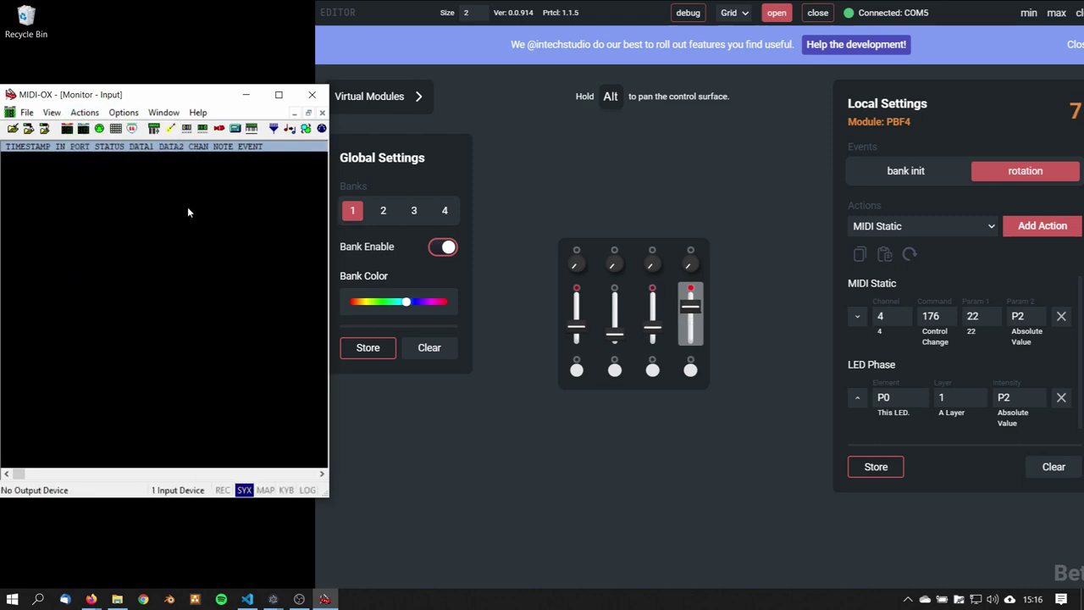
pyautogui.click(85, 112)
pyautogui.click(112, 128)
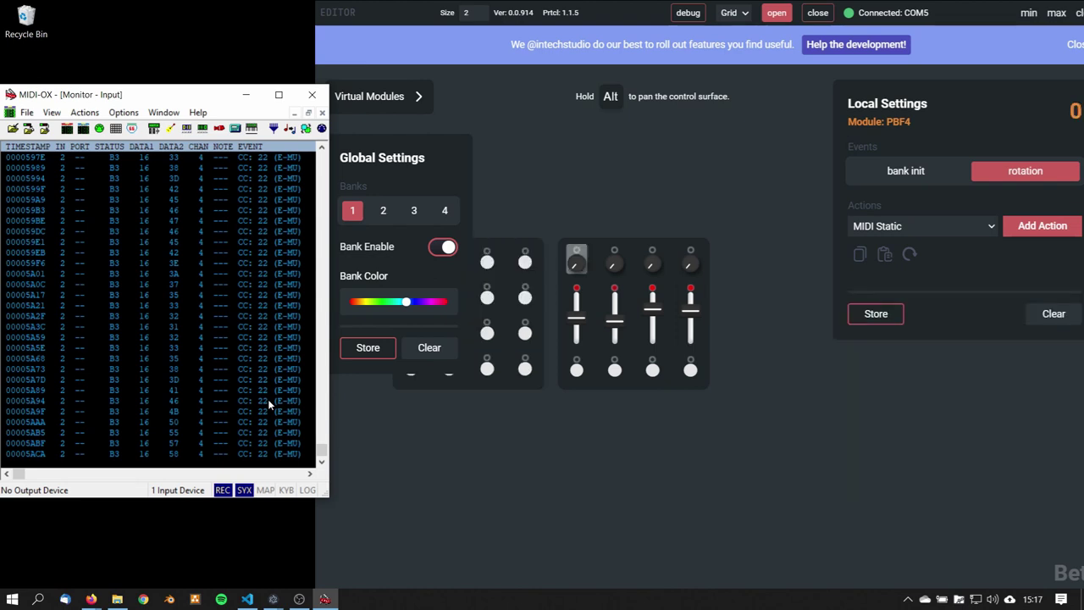
# Switch between Grid Editor and MIDI-OX, then review fader 1's channel 1 Control Change 2 action
pyautogui.click(670, 334)
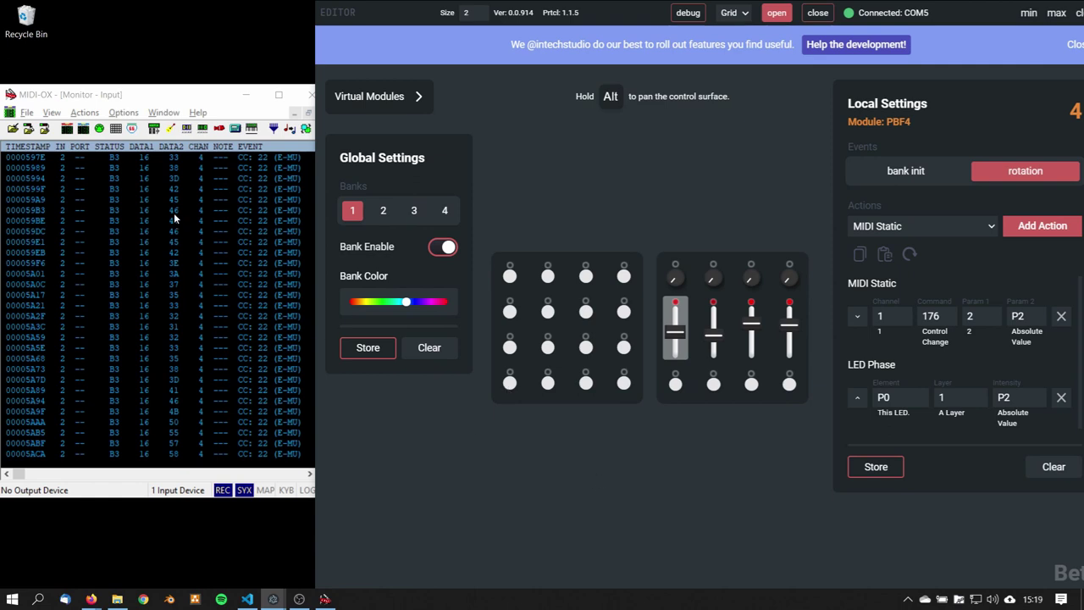
pyautogui.click(149, 106)
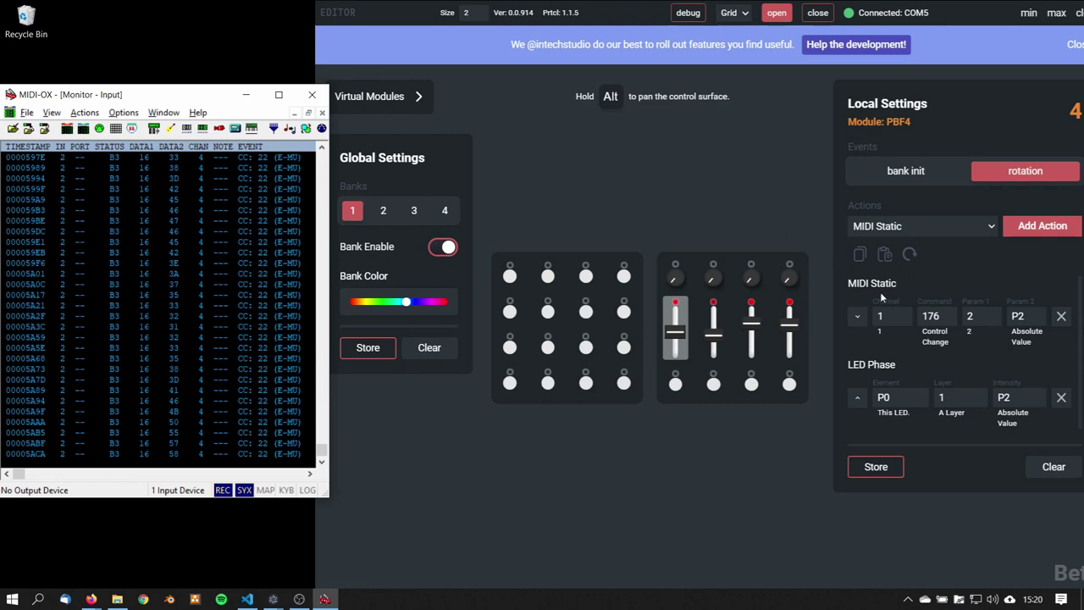
pyautogui.click(521, 490)
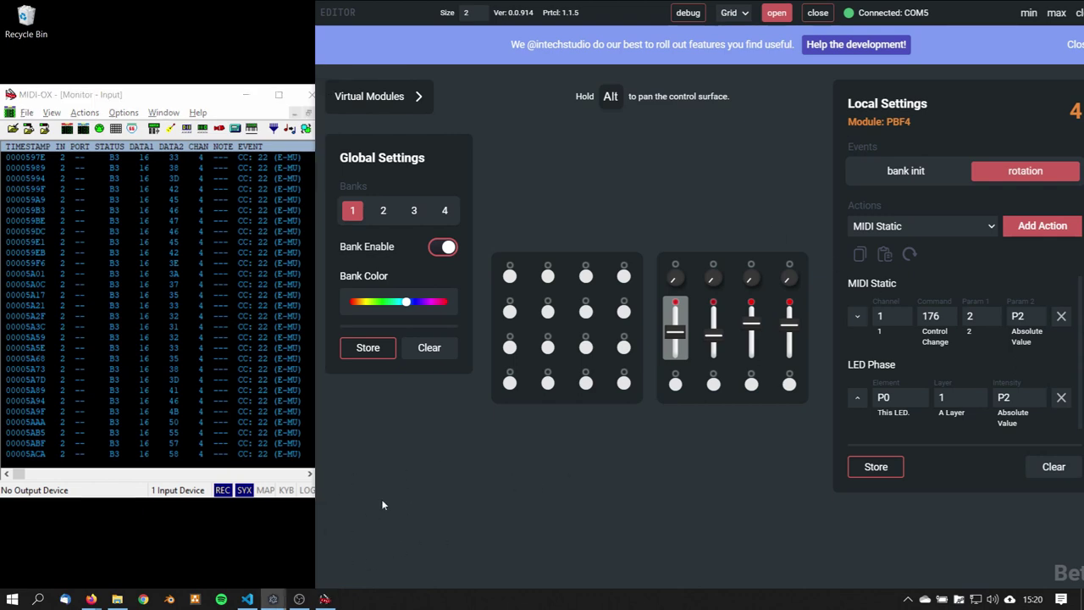